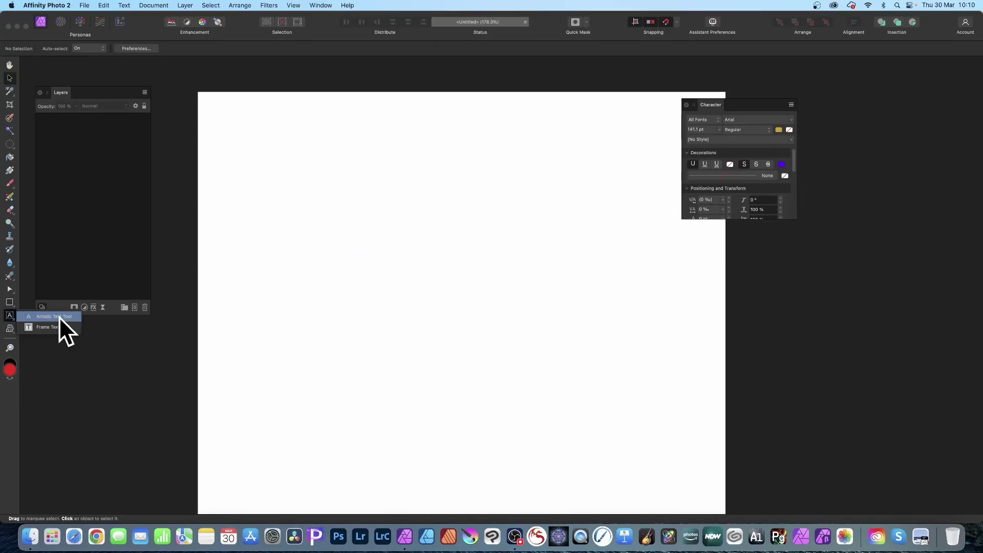
Add the artistic text 'merge' on the page in gold Arial at 141.1 pt
{"action": "left_click", "coordinate": [59, 317]}
{"action": "left_click", "coordinate": [312, 202]}
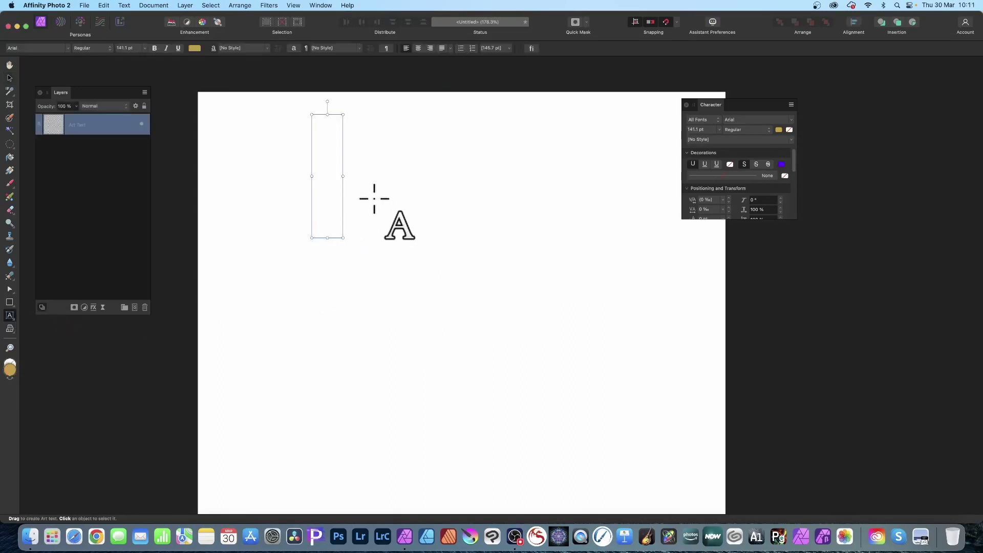
{"action": "type", "text": "merge"}
{"action": "key", "text": "Escape"}
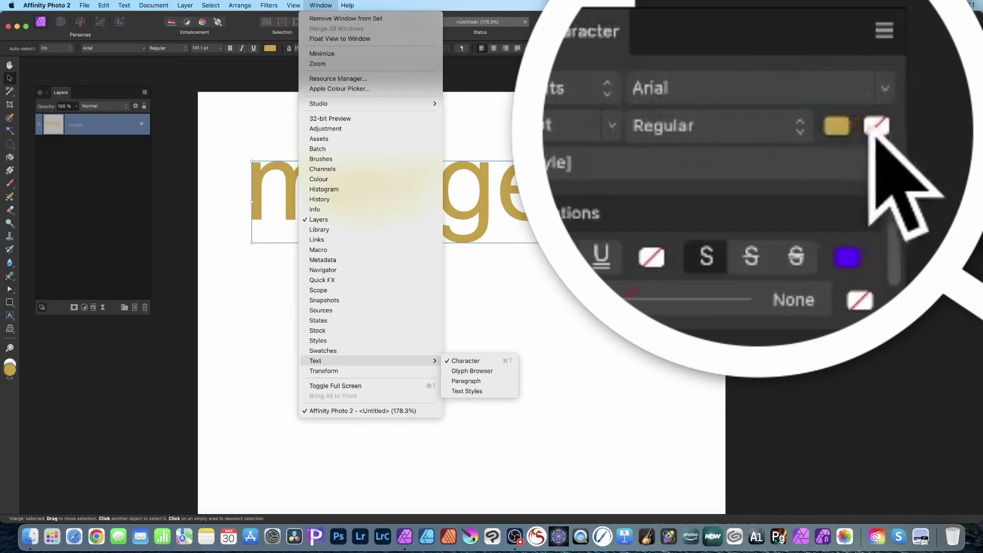
Set the merge text's background colour in the Character panel to a light blue
{"action": "left_click", "coordinate": [789, 129]}
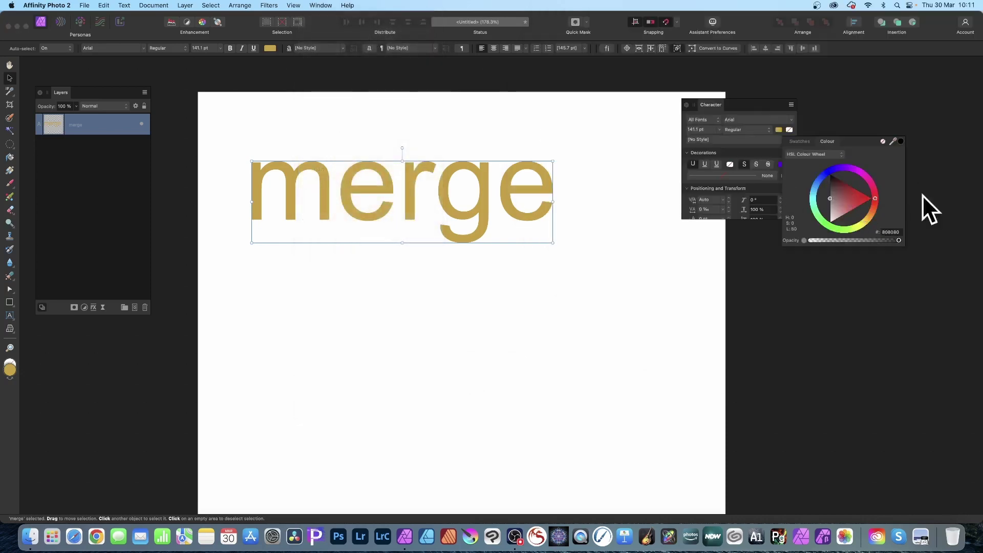
{"action": "left_click_drag", "start_coordinate": [853, 195], "coordinate": [867, 196]}
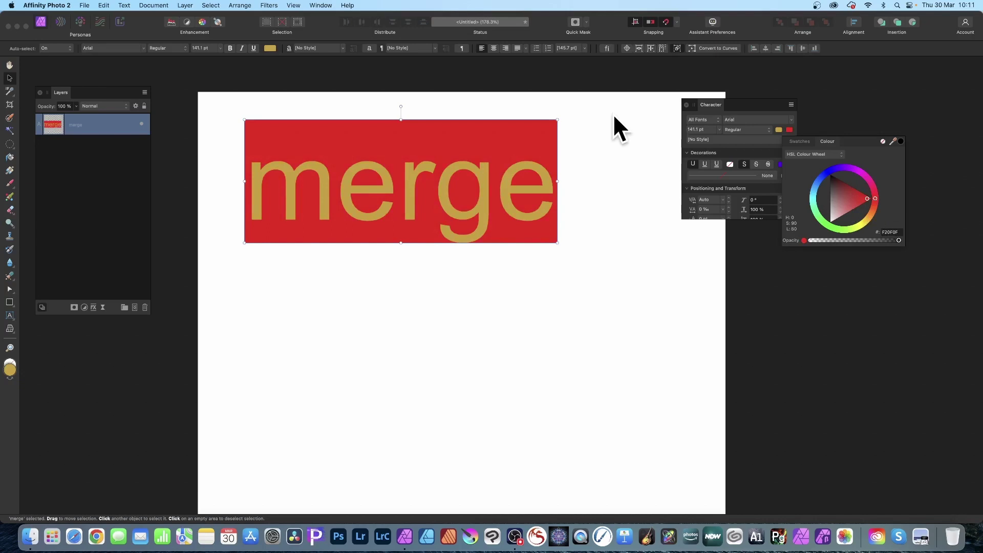
{"action": "scroll", "coordinate": [613, 112], "scroll_direction": "down", "scroll_amount": 1}
{"action": "left_click", "coordinate": [815, 189]}
{"action": "left_click_drag", "start_coordinate": [815, 189], "coordinate": [815, 189]}
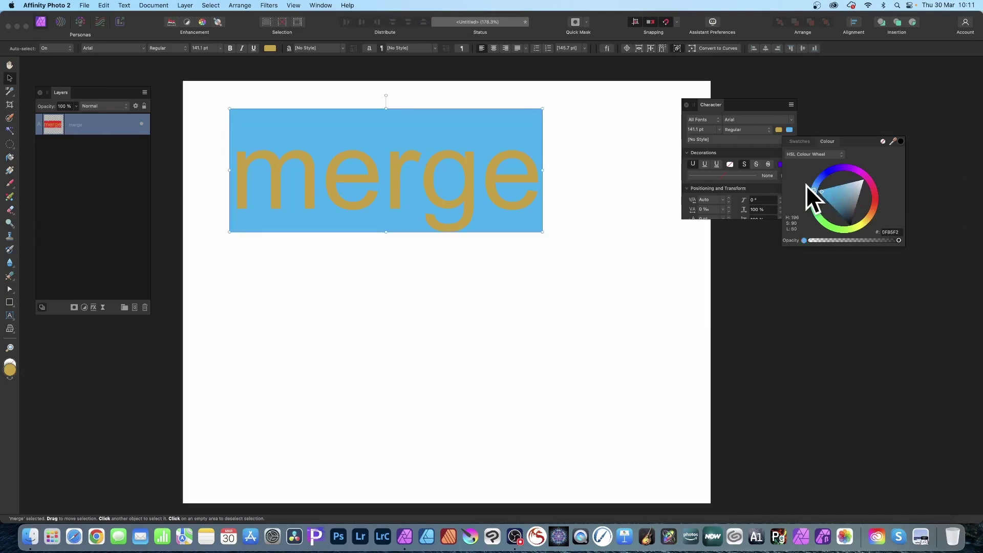
{"action": "left_click", "coordinate": [12, 317]}
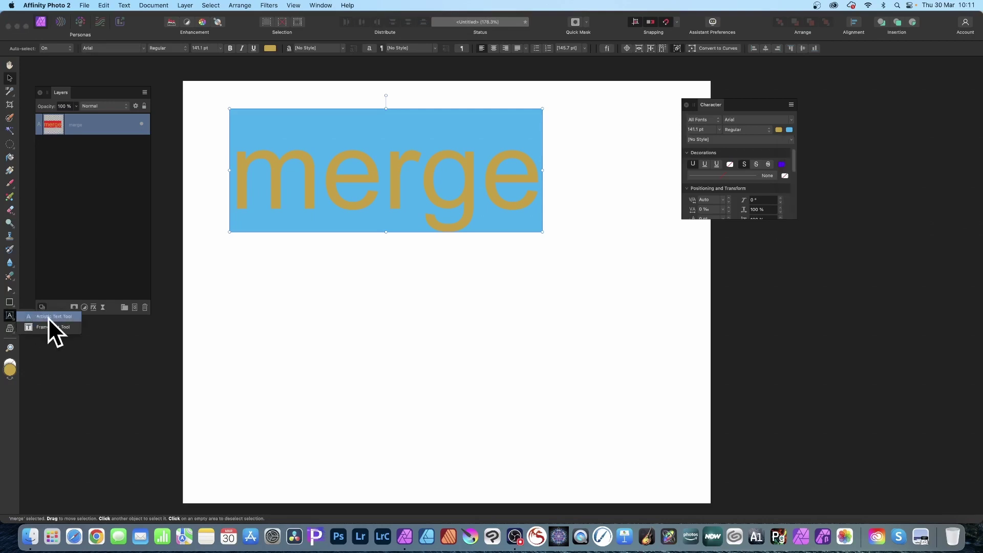
Select the letter m and give it a red background colour
{"action": "left_click", "coordinate": [48, 317]}
{"action": "left_click_drag", "start_coordinate": [318, 171], "coordinate": [239, 171]}
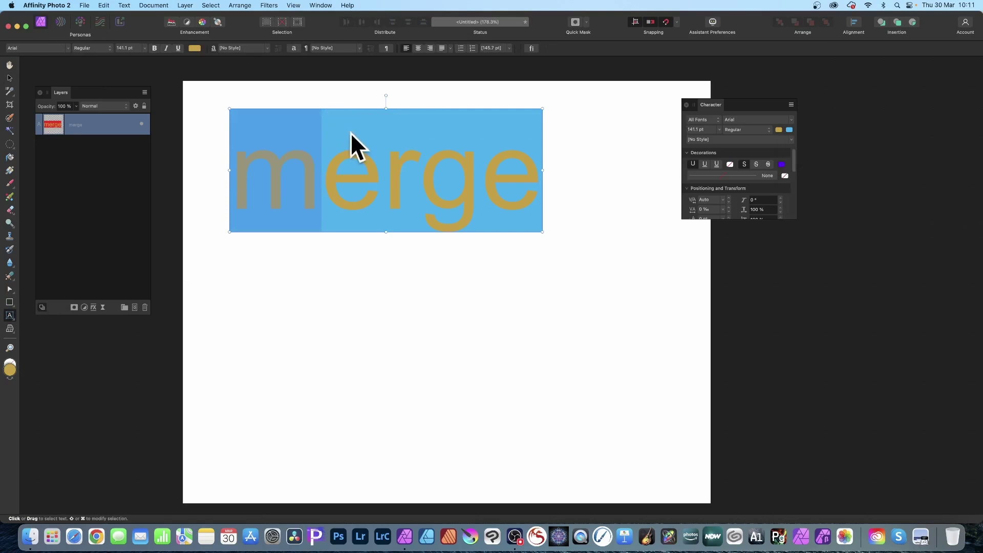
{"action": "left_click", "coordinate": [789, 129]}
{"action": "left_click", "coordinate": [874, 204]}
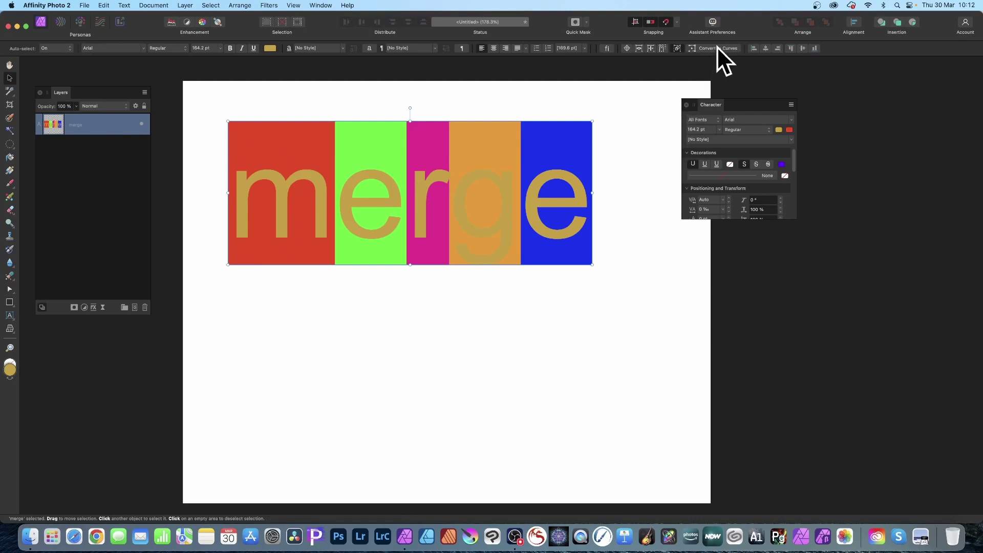
Convert the merge text to curves and expand the resulting group in the Layers panel
{"action": "right_click", "coordinate": [499, 140]}
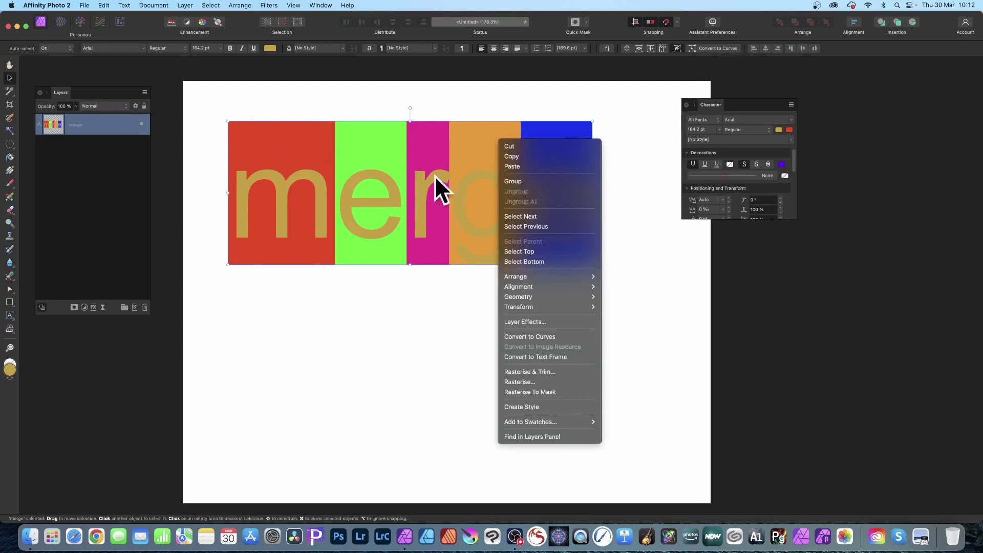
{"action": "left_click", "coordinate": [546, 337]}
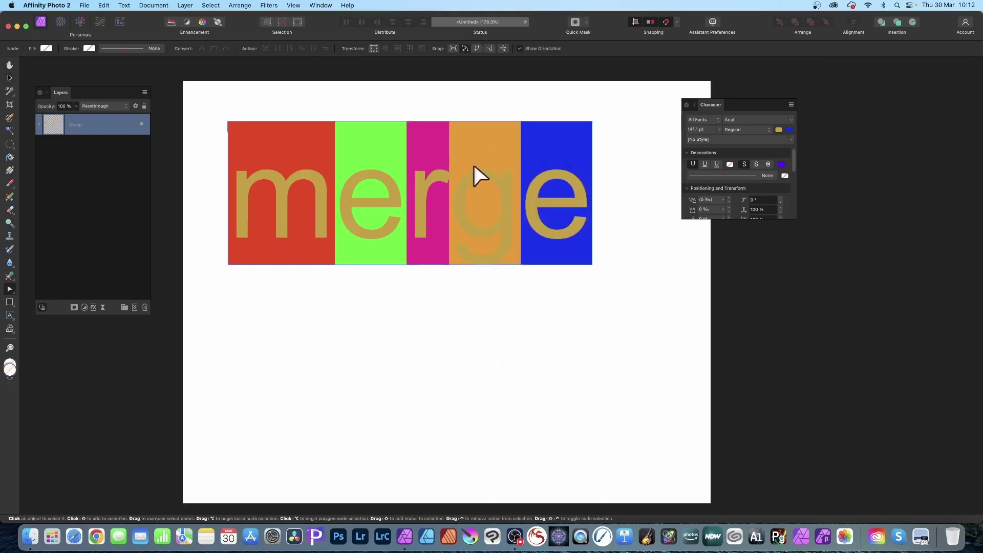
{"action": "left_click", "coordinate": [39, 125]}
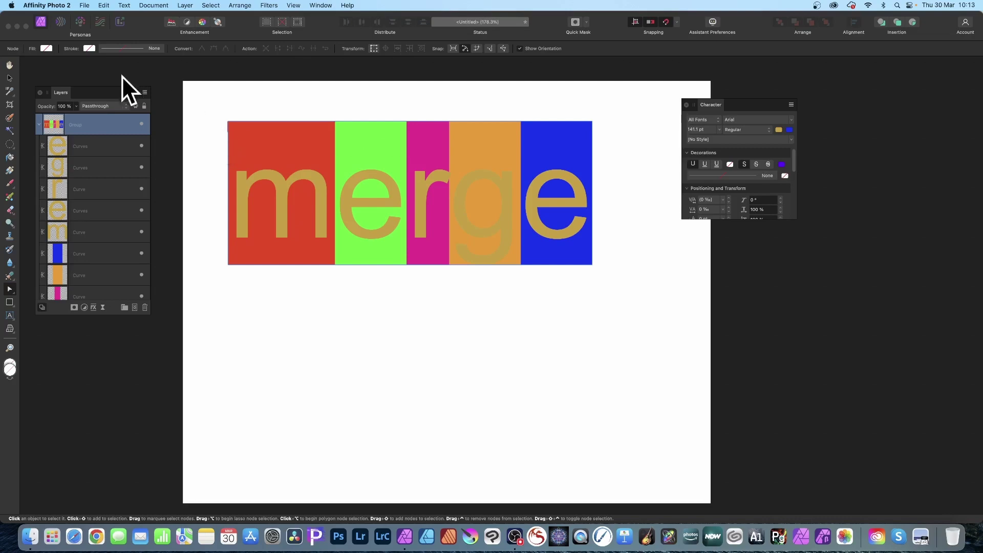
Group the m with its red background and the e with its green background
{"action": "left_click", "coordinate": [9, 78]}
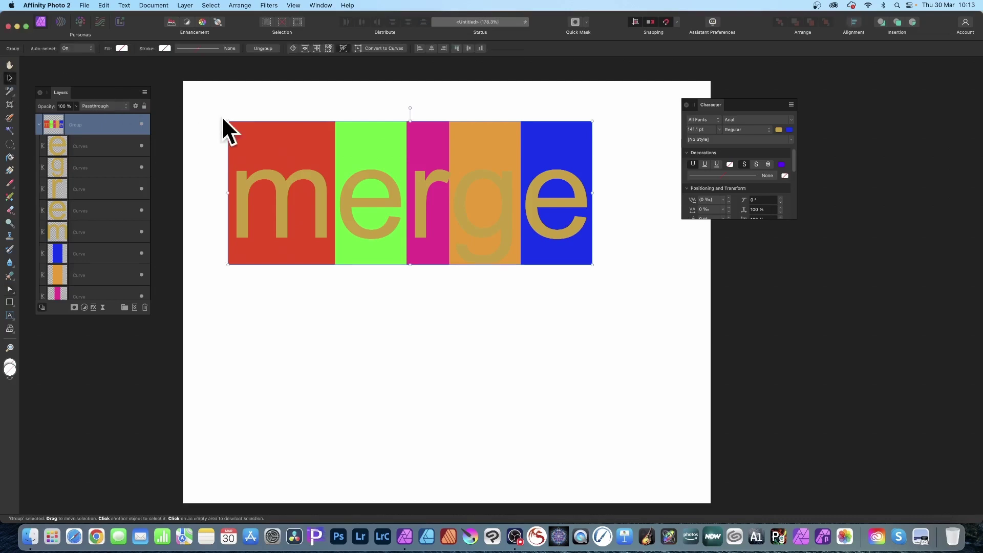
{"action": "double_click", "coordinate": [270, 149]}
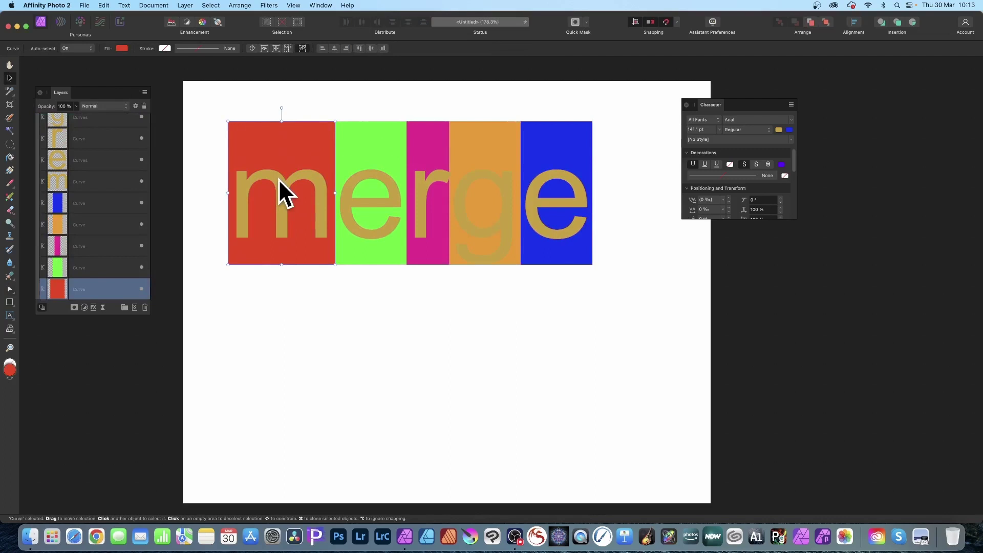
{"action": "left_click", "coordinate": [279, 179], "text": "shift"}
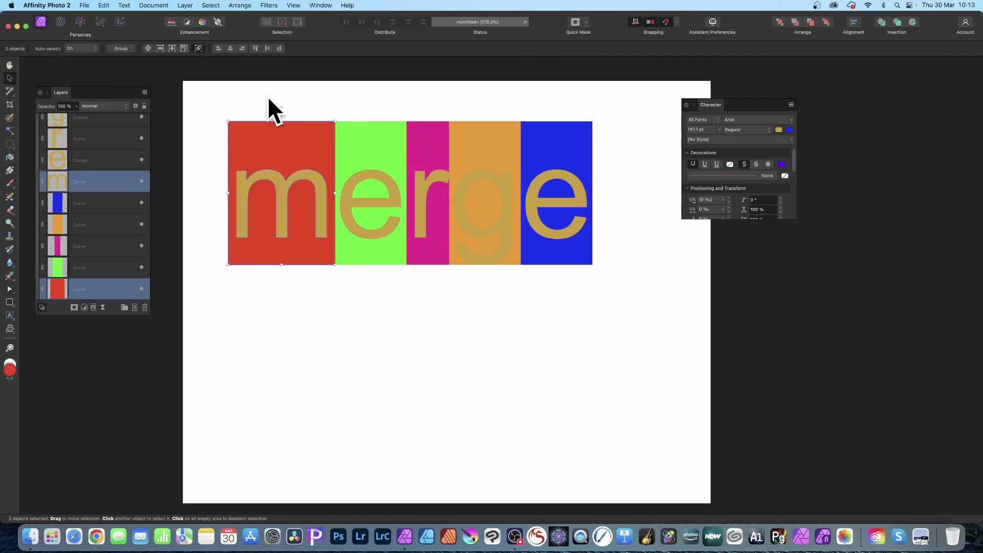
{"action": "right_click", "coordinate": [296, 133]}
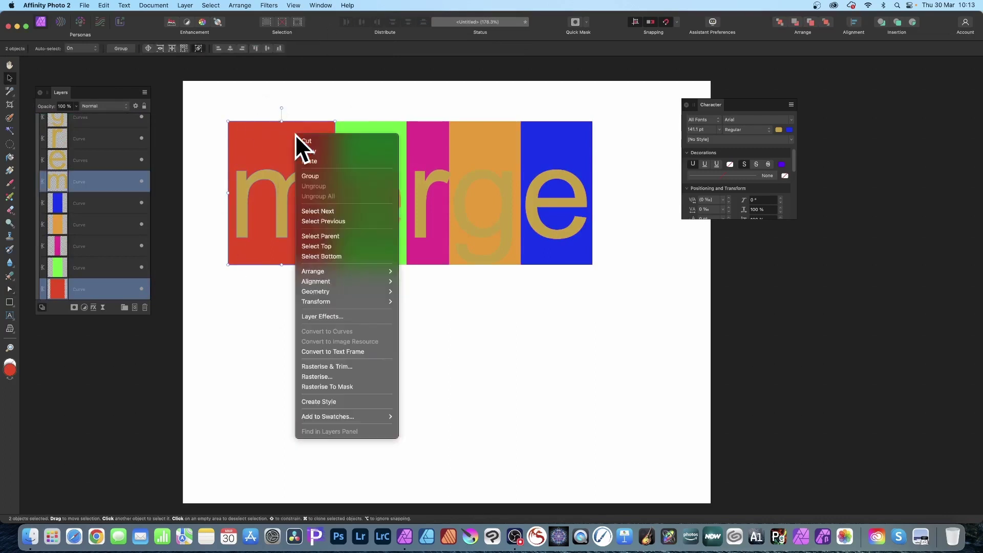
{"action": "left_click", "coordinate": [318, 177]}
{"action": "left_click", "coordinate": [375, 137]}
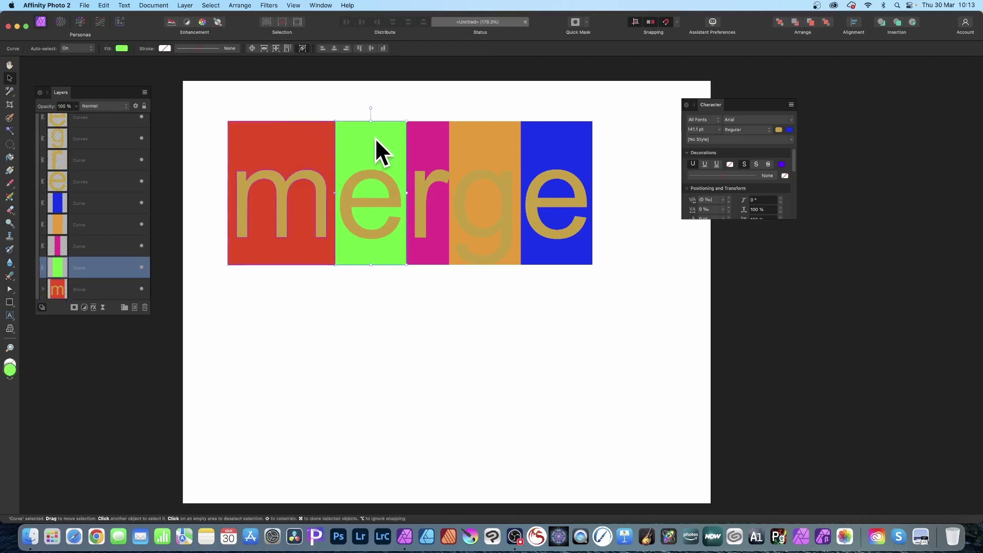
{"action": "left_click", "coordinate": [372, 173], "text": "shift"}
{"action": "right_click", "coordinate": [372, 173]}
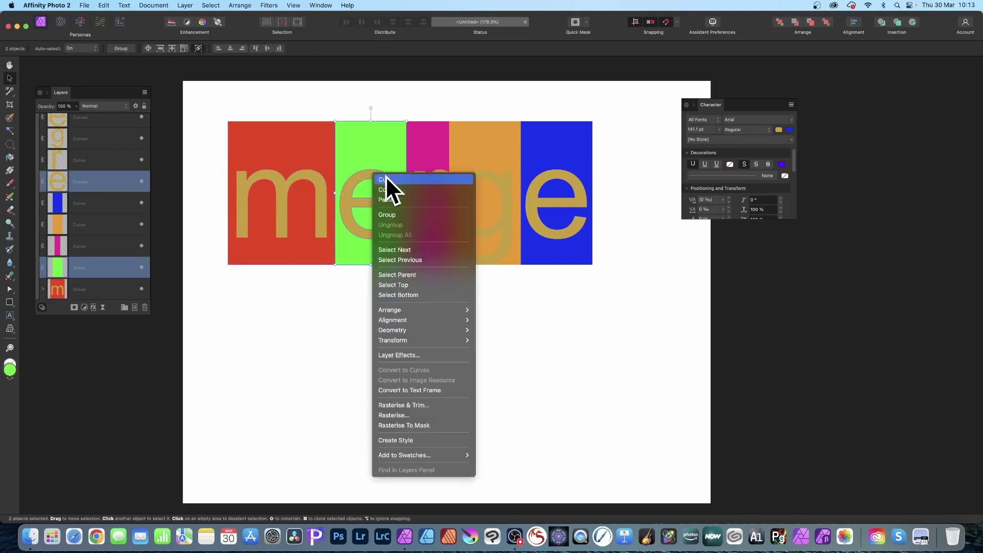
{"action": "left_click", "coordinate": [401, 214]}
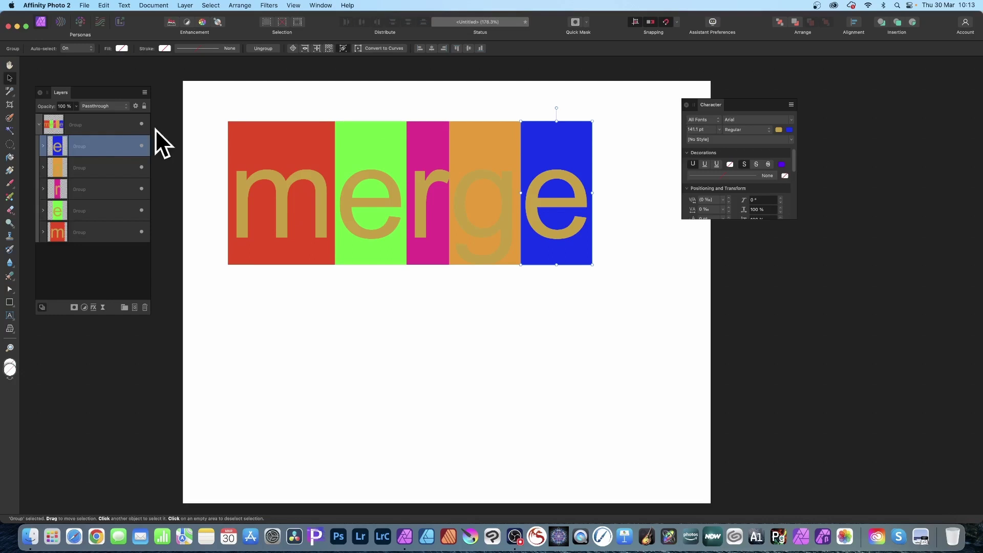
Ungroup the outer merge group into five letter groups, then select the blue e tile
{"action": "left_click", "coordinate": [76, 124]}
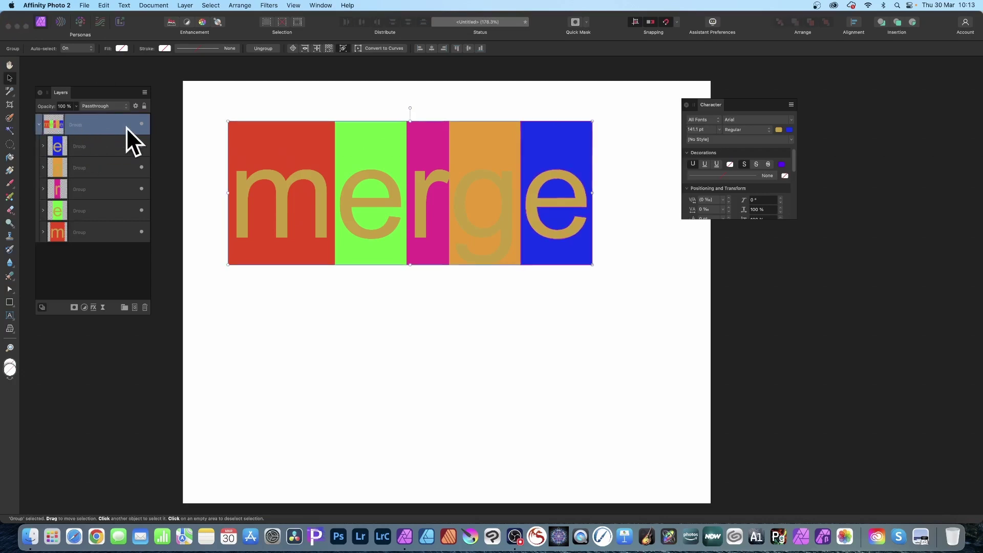
{"action": "right_click", "coordinate": [84, 125]}
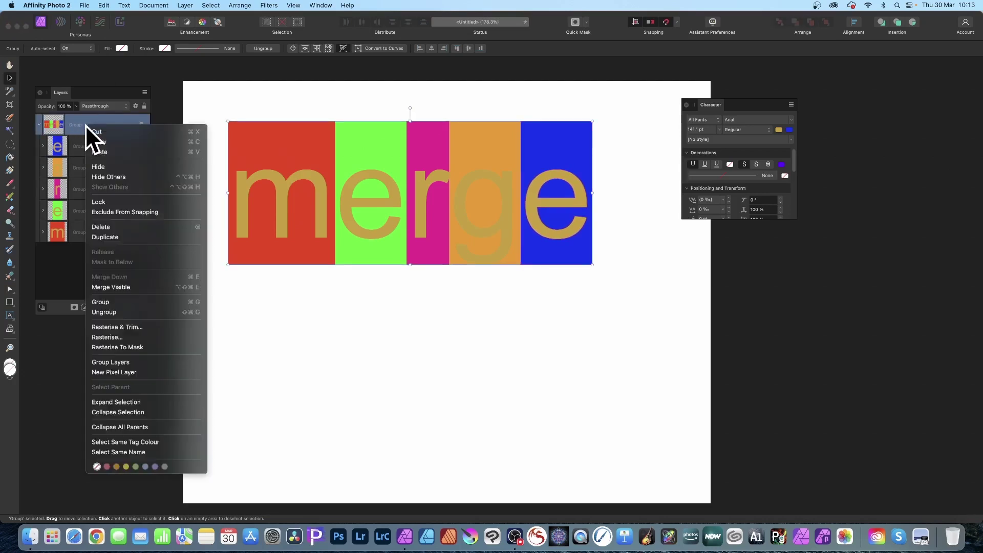
{"action": "left_click", "coordinate": [116, 313]}
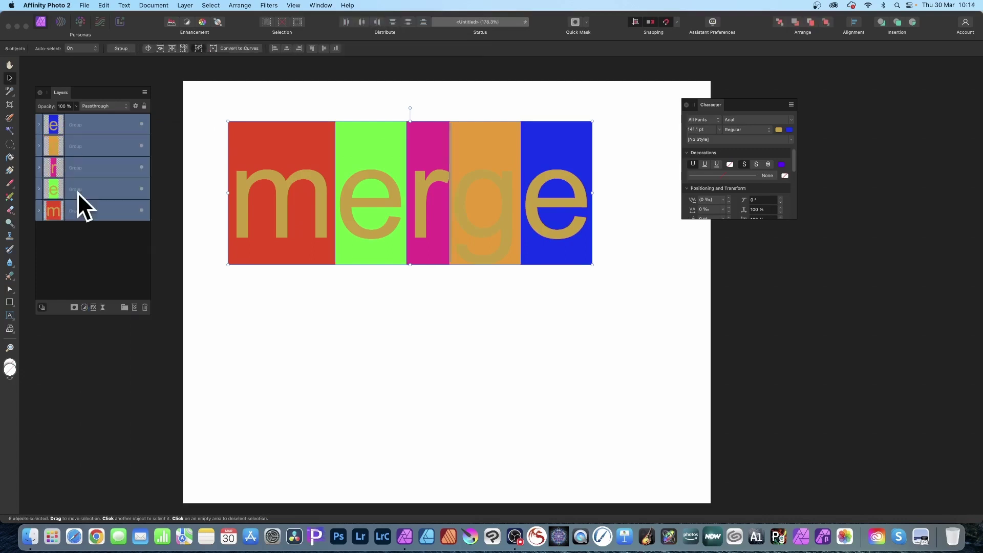
{"action": "left_click", "coordinate": [39, 125]}
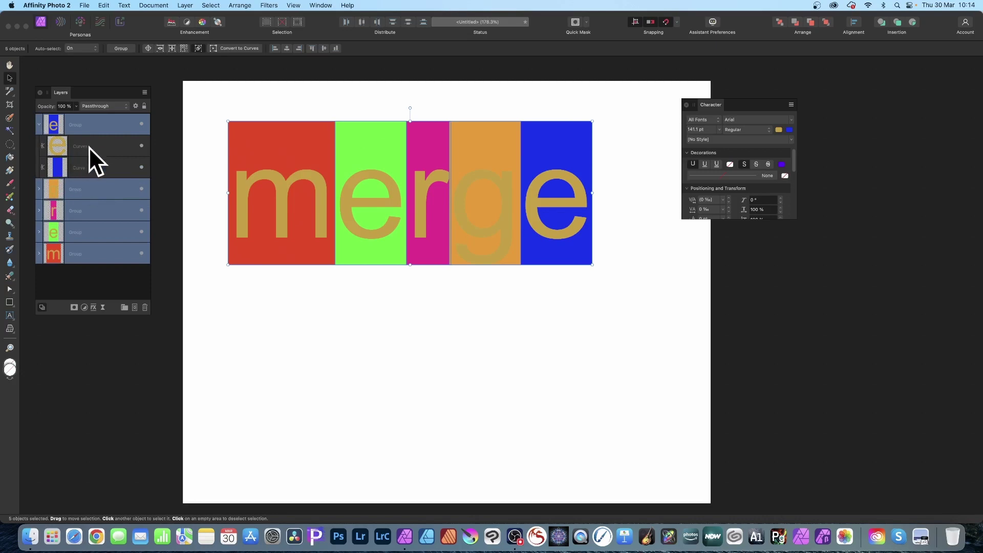
{"action": "left_click", "coordinate": [157, 112]}
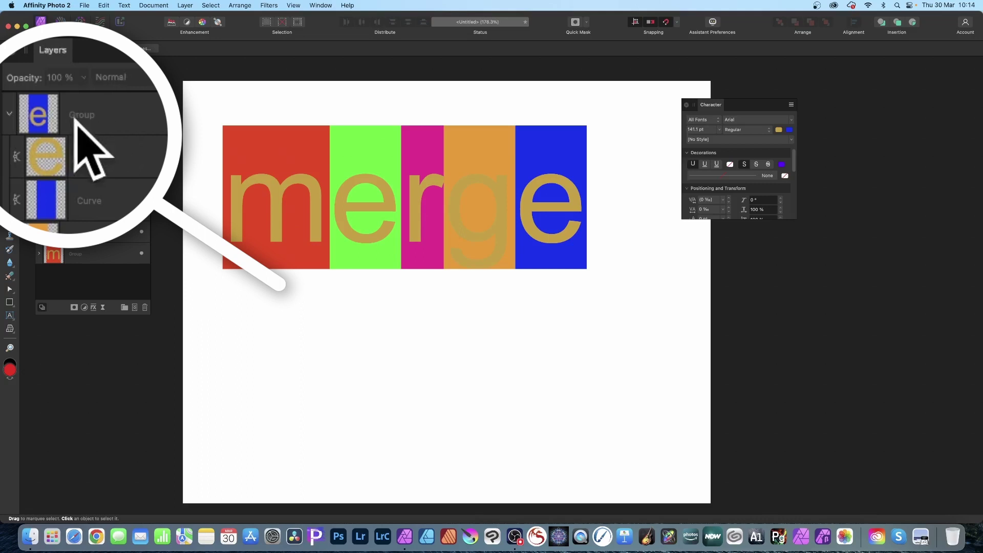
{"action": "left_click", "coordinate": [97, 125]}
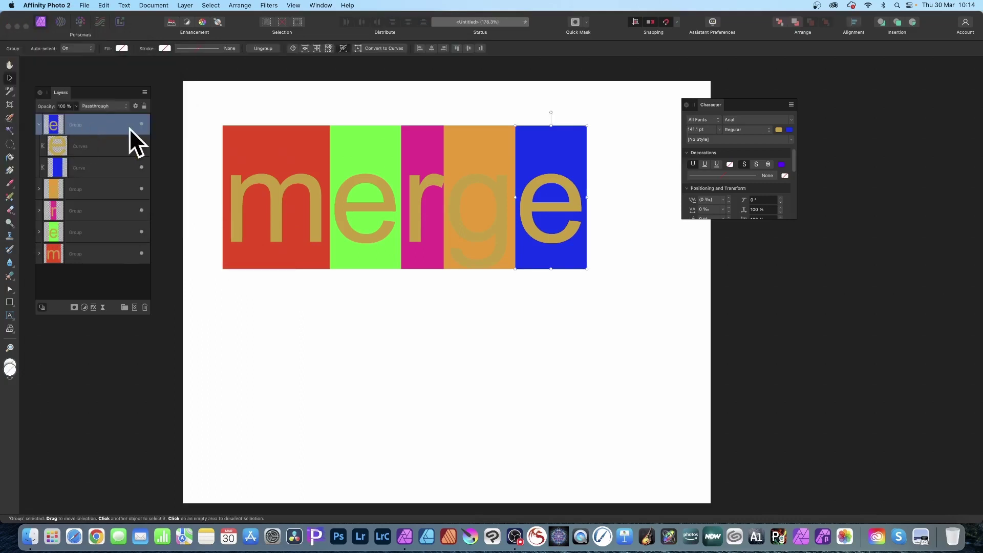
Move the blue e tile to the right and the orange g tile down and right
{"action": "left_click_drag", "start_coordinate": [541, 154], "coordinate": [579, 181]}
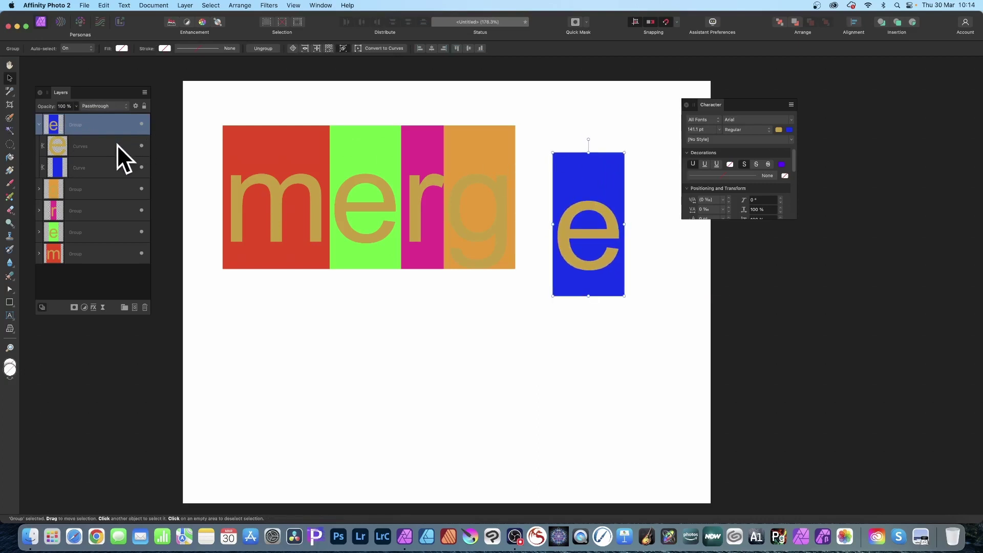
{"action": "left_click", "coordinate": [84, 189]}
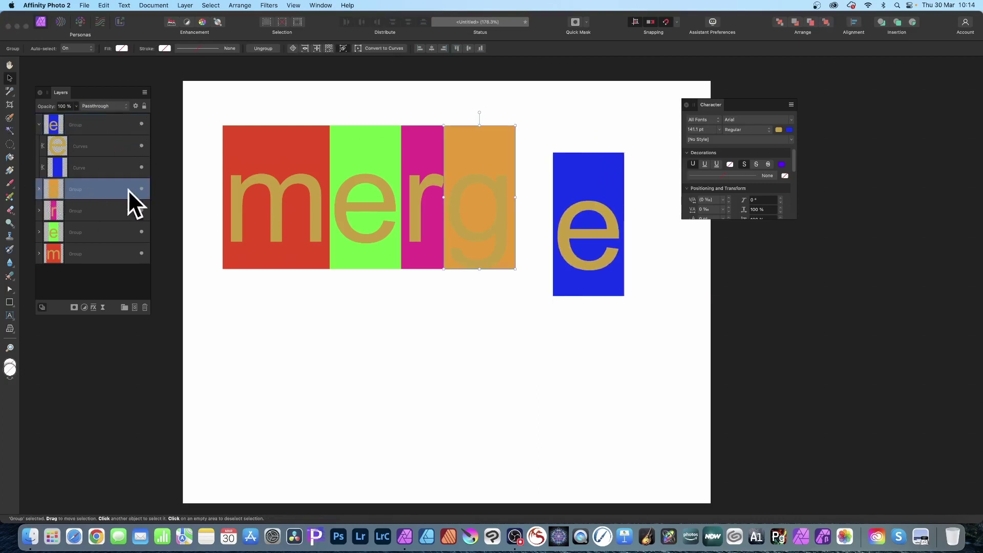
{"action": "left_click_drag", "start_coordinate": [501, 215], "coordinate": [528, 329]}
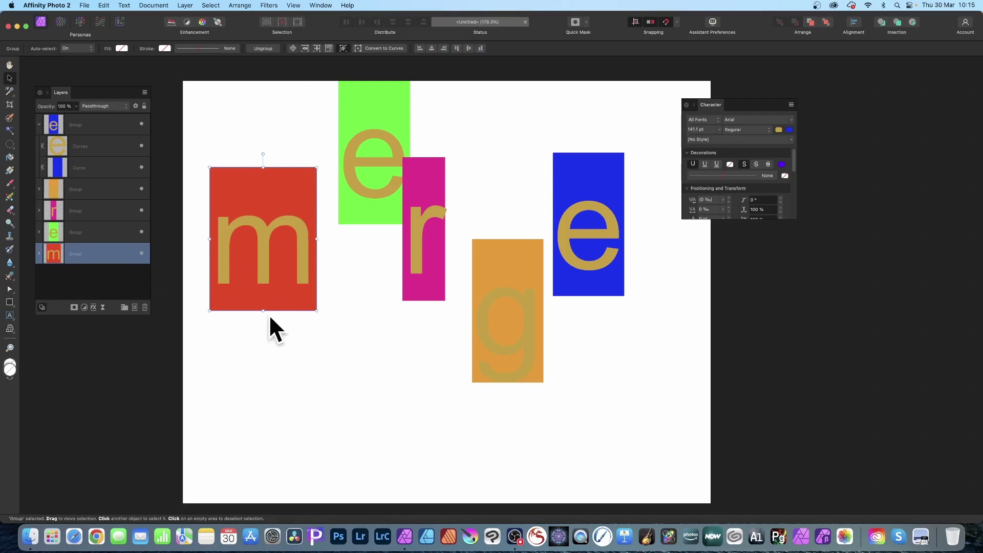
Enlarge the red m tile and tilt it about 30° counter-clockwise, then rotate and enlarge the blue e tile
{"action": "left_click_drag", "start_coordinate": [316, 310], "coordinate": [402, 407]}
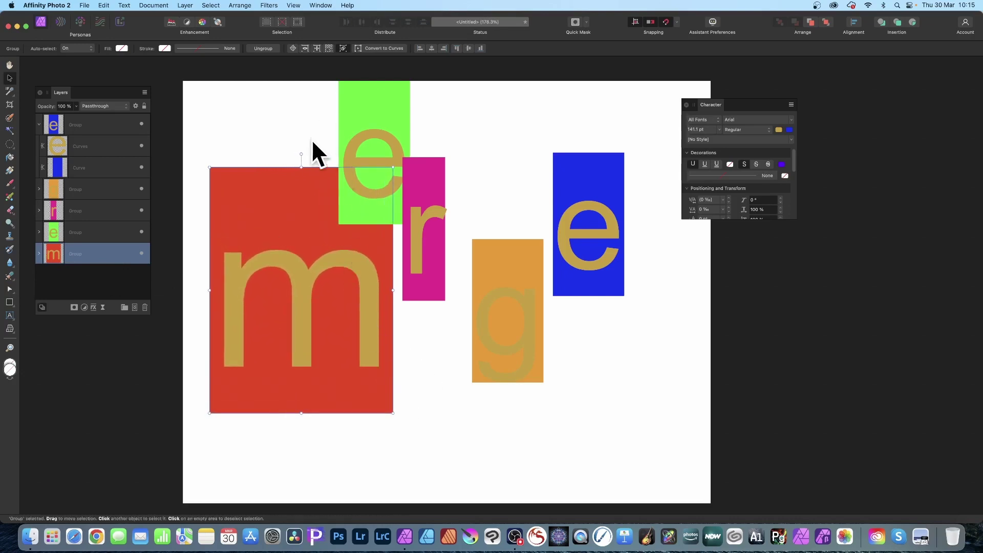
{"action": "left_click_drag", "start_coordinate": [301, 153], "coordinate": [239, 165]}
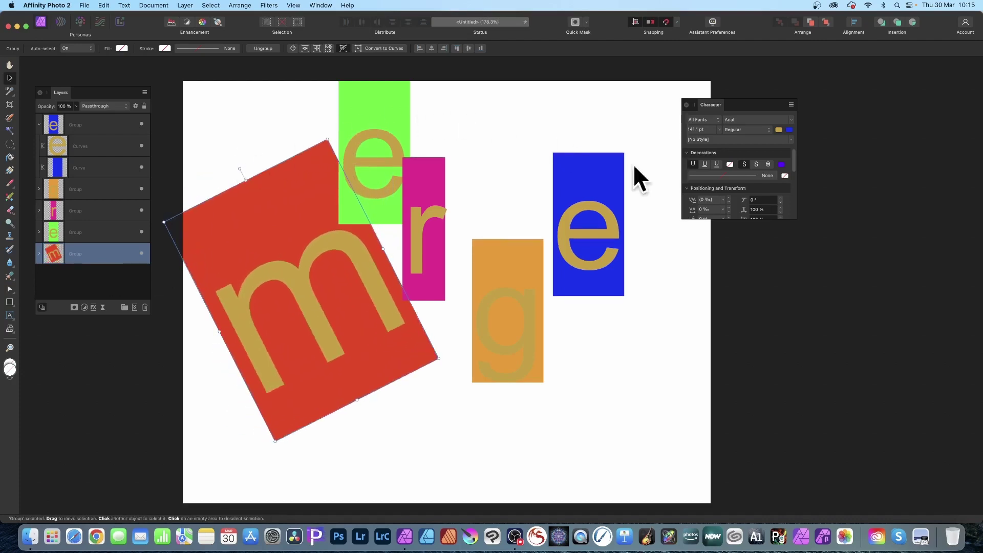
{"action": "left_click", "coordinate": [578, 173]}
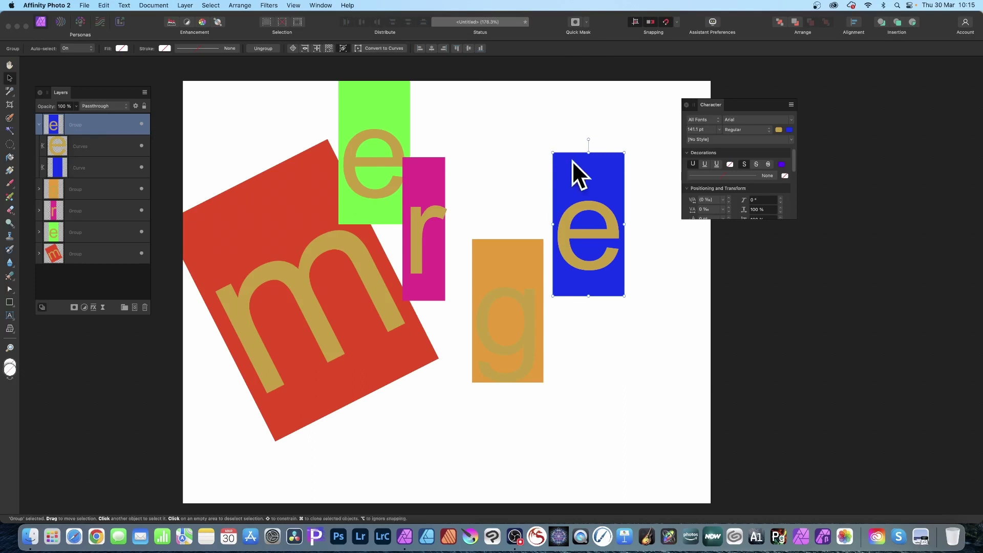
{"action": "key", "text": "super+z"}
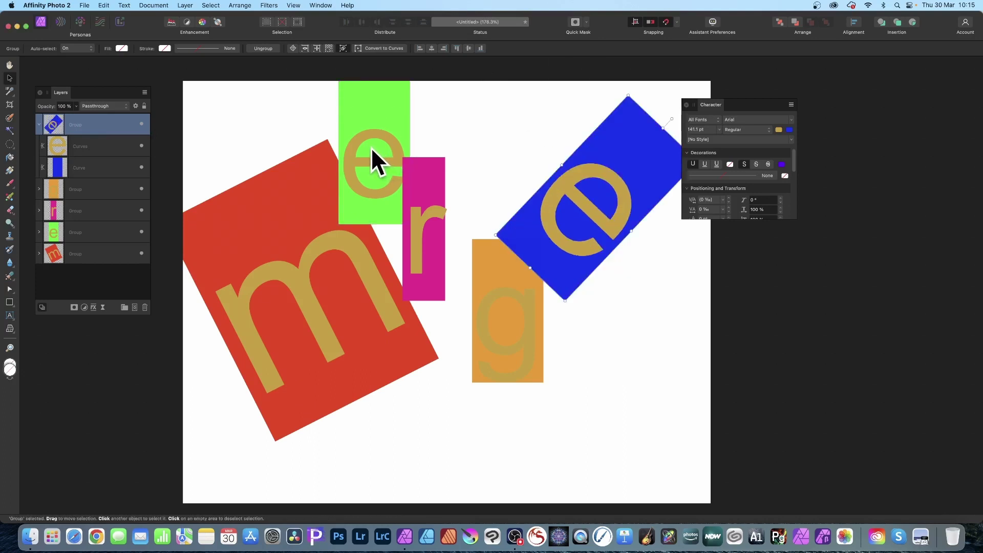
{"action": "left_click", "coordinate": [60, 150]}
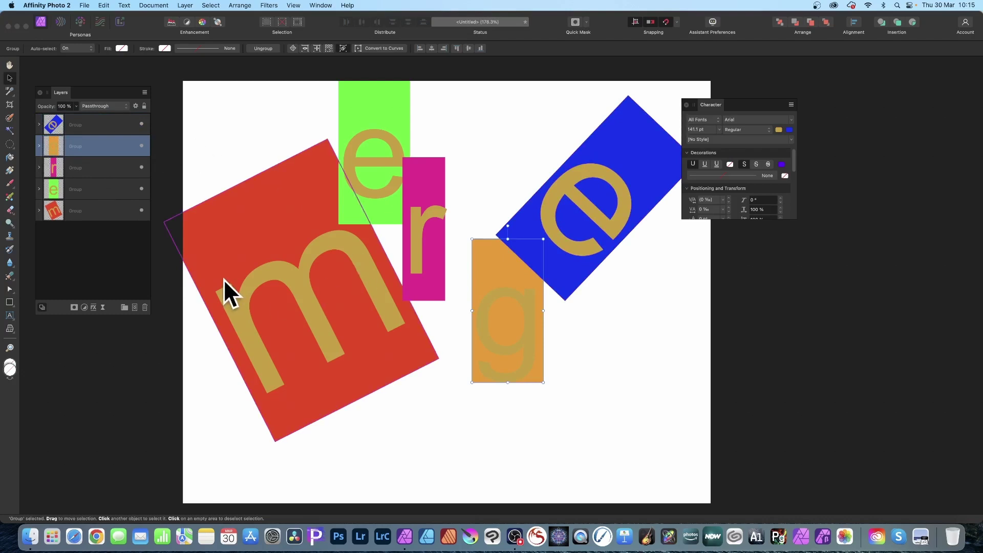
Apply a Gaussian Blur of about 8.8 px radius to the orange g tile
{"action": "left_click", "coordinate": [85, 307]}
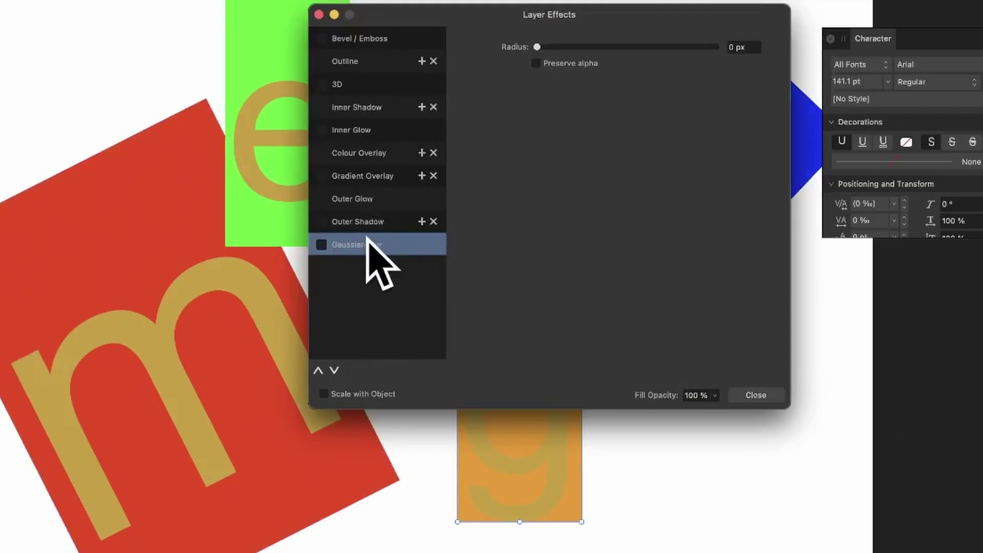
{"action": "left_click", "coordinate": [321, 244]}
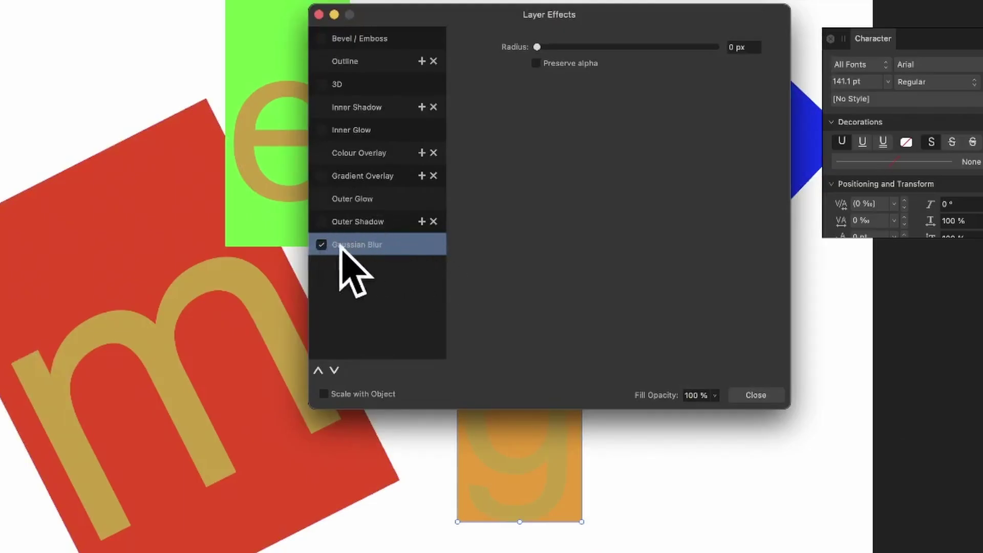
{"action": "left_click", "coordinate": [571, 46]}
{"action": "left_click_drag", "start_coordinate": [570, 47], "coordinate": [609, 47]}
{"action": "left_click_drag", "start_coordinate": [538, 16], "coordinate": [810, 27]}
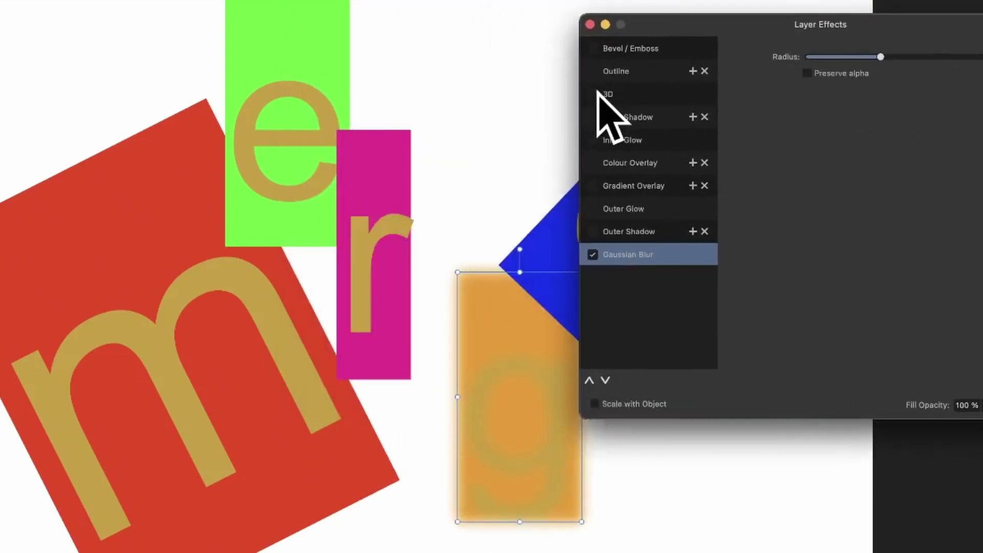
Add a 3D effect to the g tile with a deeper, softened bevel
{"action": "left_click", "coordinate": [593, 95]}
{"action": "left_click", "coordinate": [620, 95]}
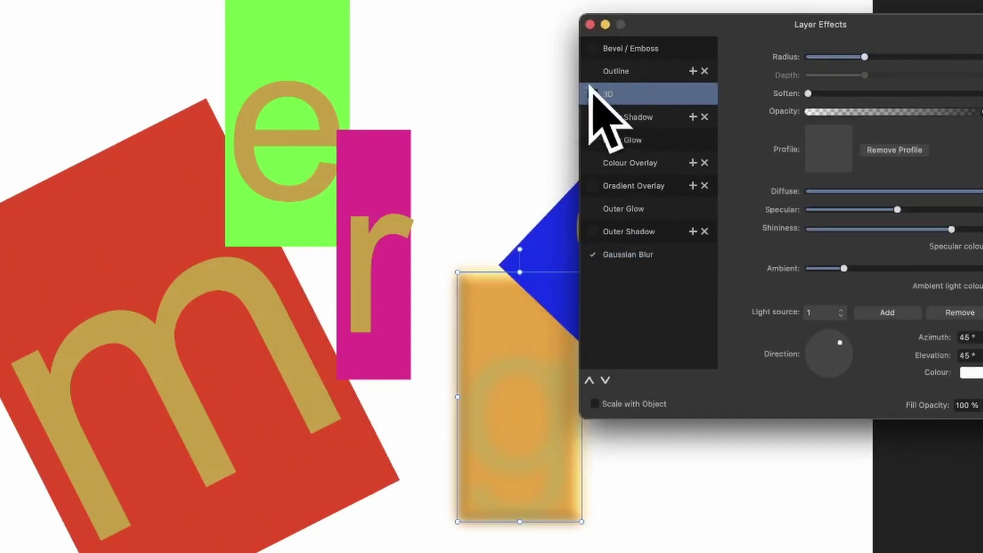
{"action": "left_click_drag", "start_coordinate": [837, 66], "coordinate": [901, 58]}
{"action": "left_click_drag", "start_coordinate": [808, 93], "coordinate": [819, 94]}
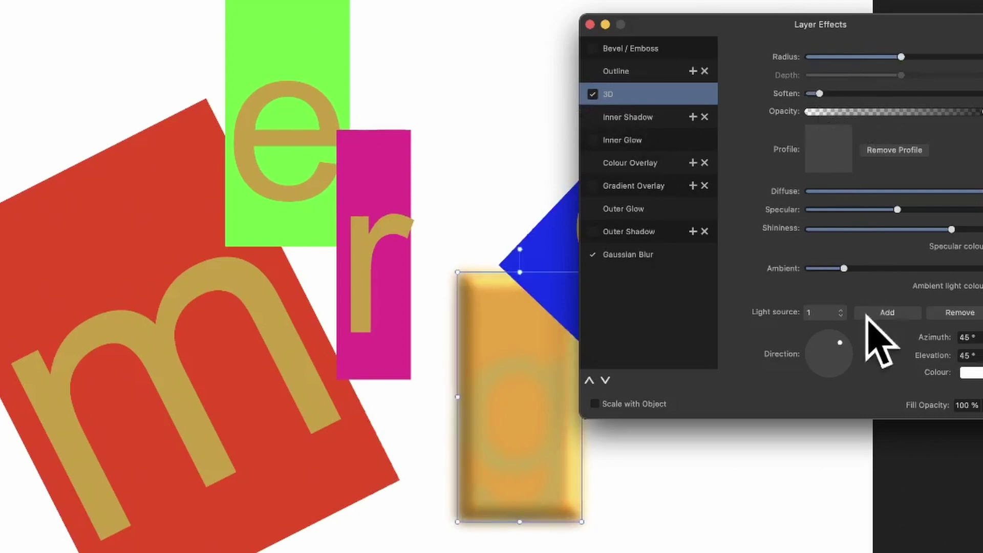
{"action": "left_click", "coordinate": [589, 24]}
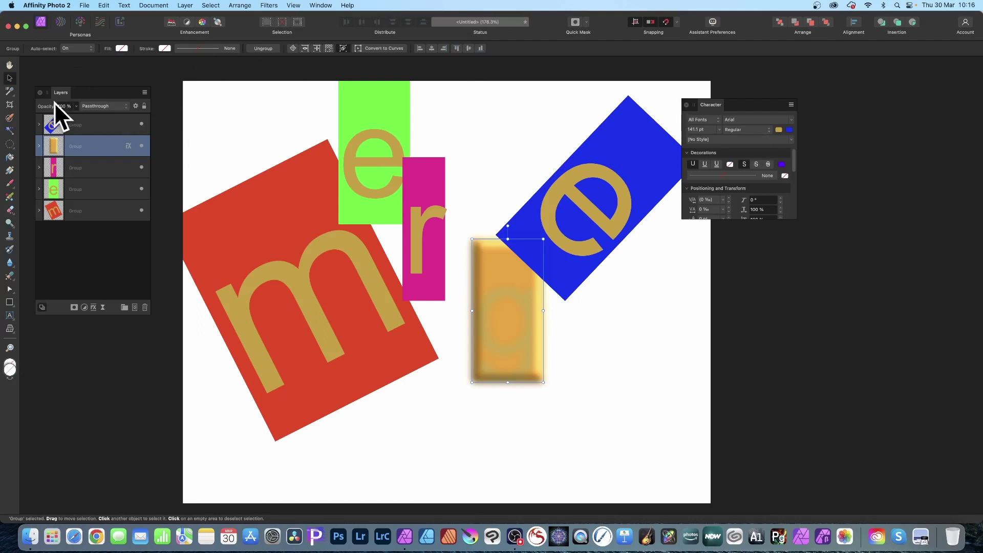
Change the final e tile's background fill from blue to yellow (F2DA0F)
{"action": "left_click", "coordinate": [39, 124]}
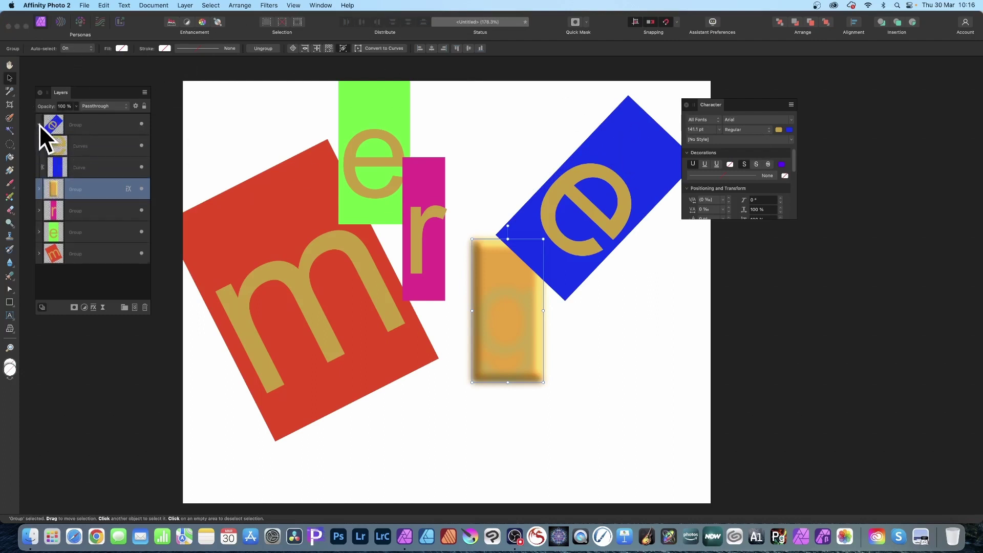
{"action": "left_click", "coordinate": [79, 125]}
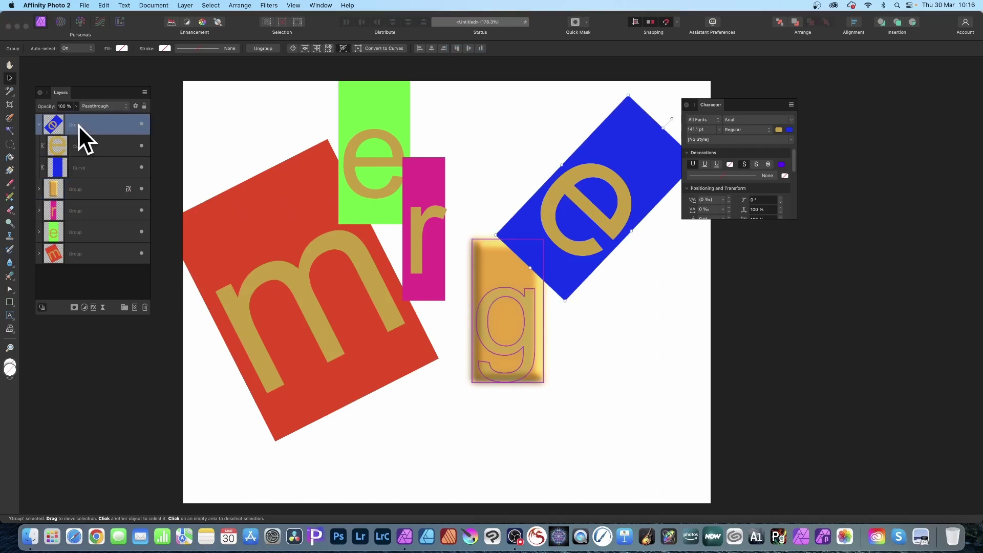
{"action": "left_click", "coordinate": [84, 167]}
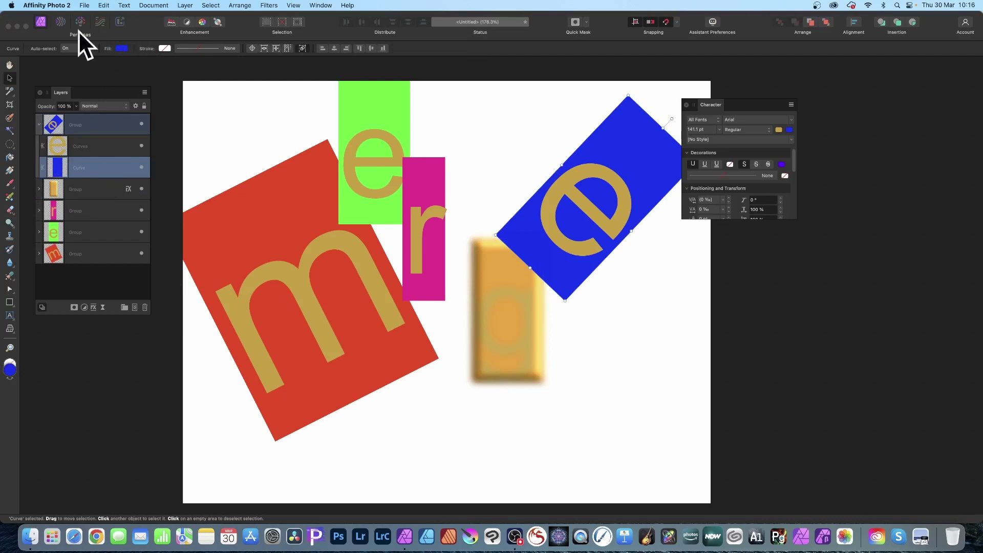
{"action": "left_click", "coordinate": [122, 48]}
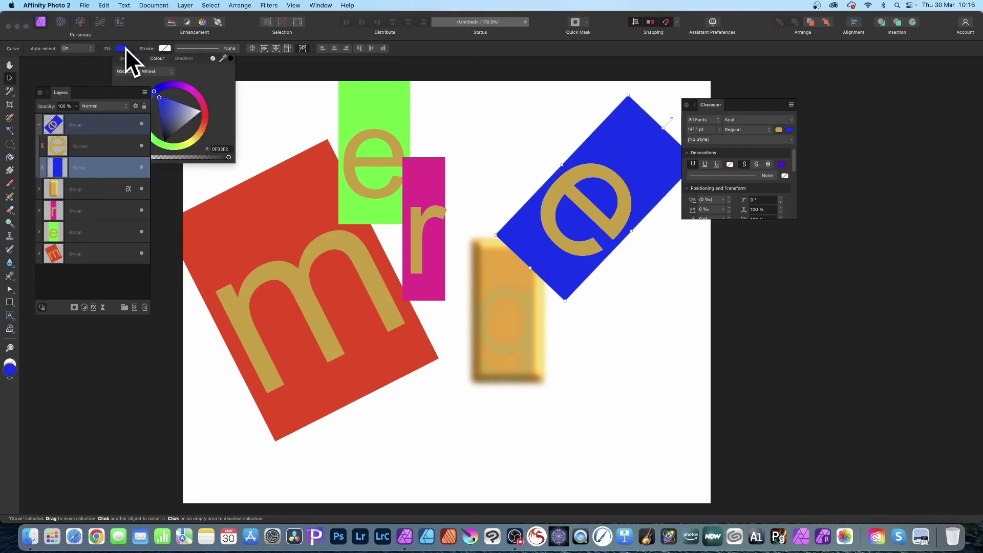
{"action": "mouse_move", "coordinate": [192, 134]}
{"action": "left_mouse_down"}
{"action": "mouse_move", "coordinate": [187, 142]}
{"action": "mouse_move", "coordinate": [194, 142]}
{"action": "left_mouse_up"}
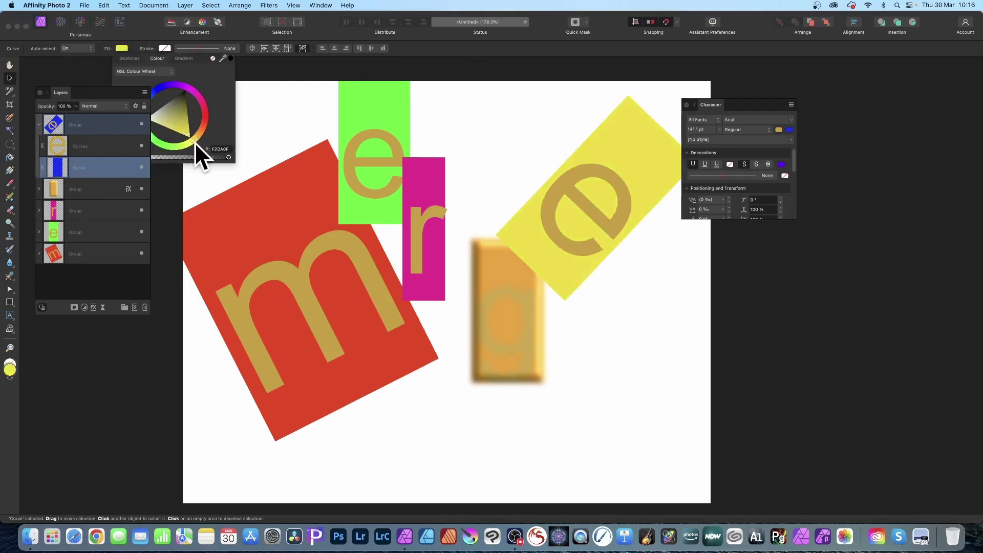
{"action": "left_click", "coordinate": [101, 112]}
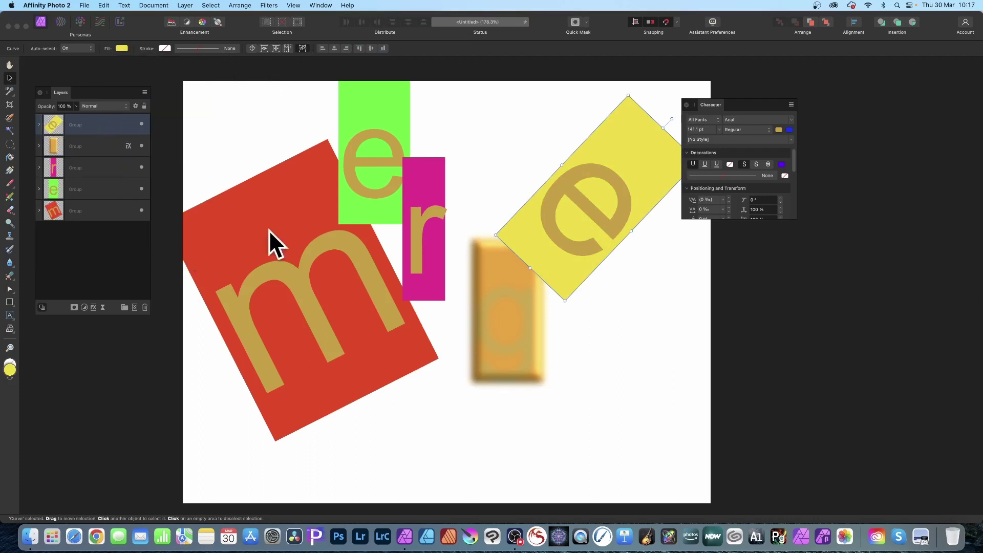
Apply a Twirl distortion to the green e tile, swirling its letter and background into a pixel layer
{"action": "left_click", "coordinate": [78, 188]}
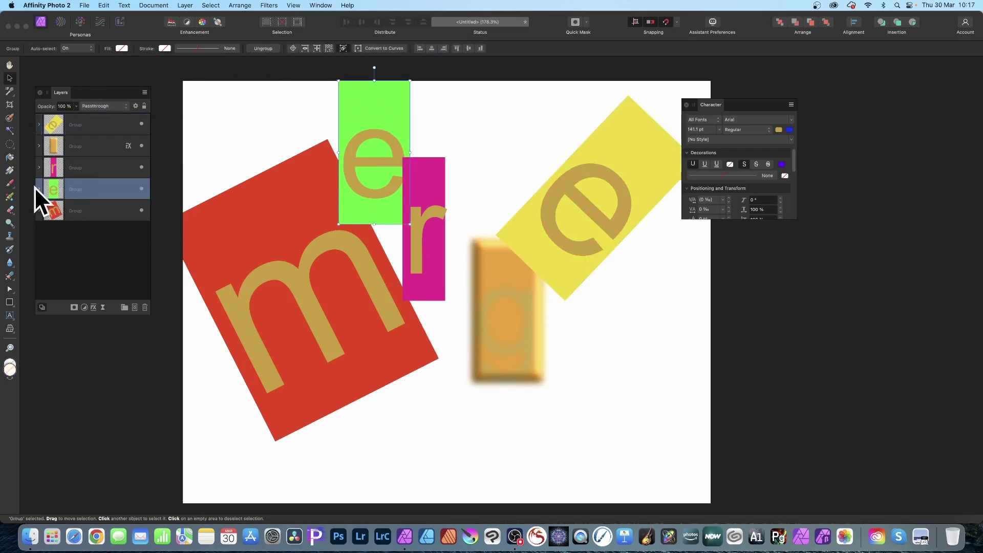
{"action": "left_click", "coordinate": [268, 6]}
{"action": "mouse_move", "coordinate": [268, 51]}
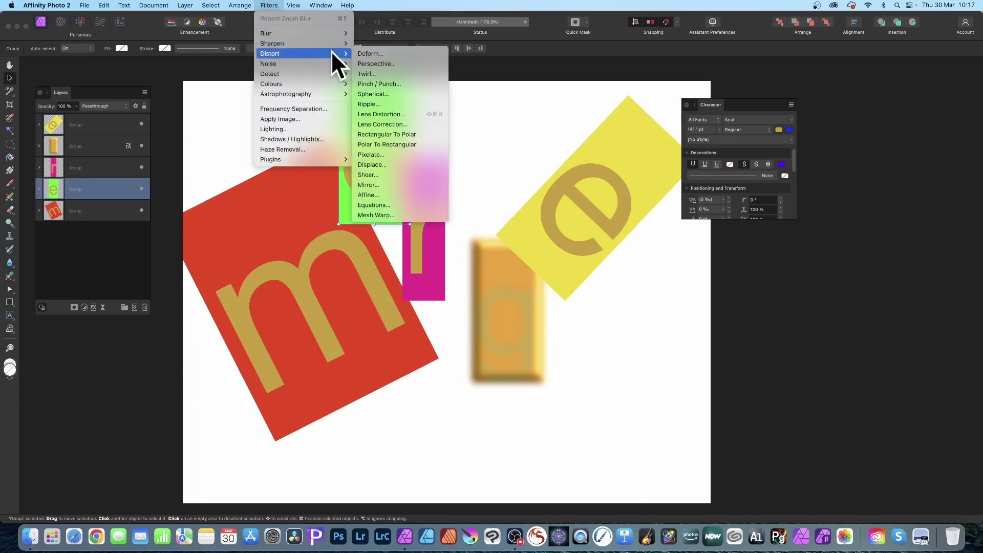
{"action": "left_click", "coordinate": [374, 73]}
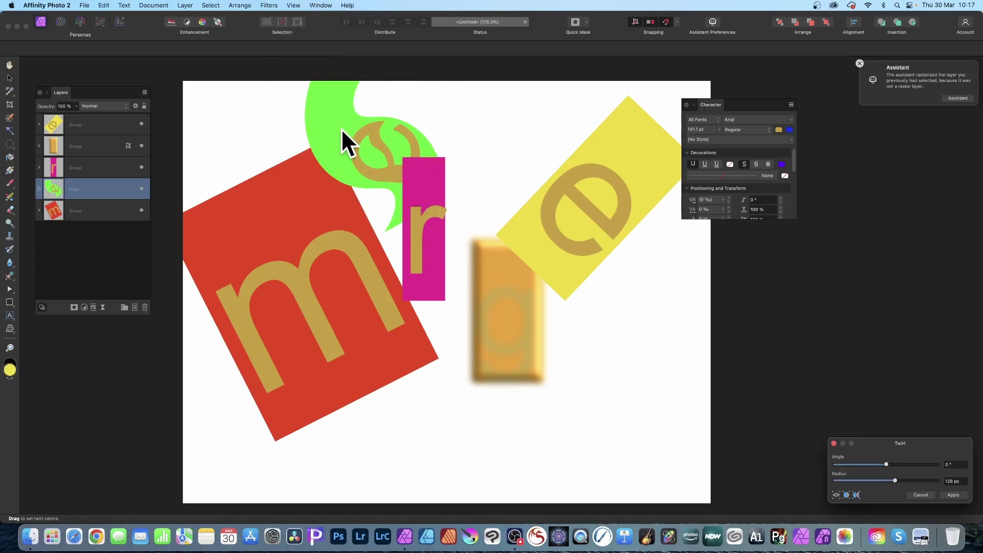
{"action": "left_click", "coordinate": [951, 493]}
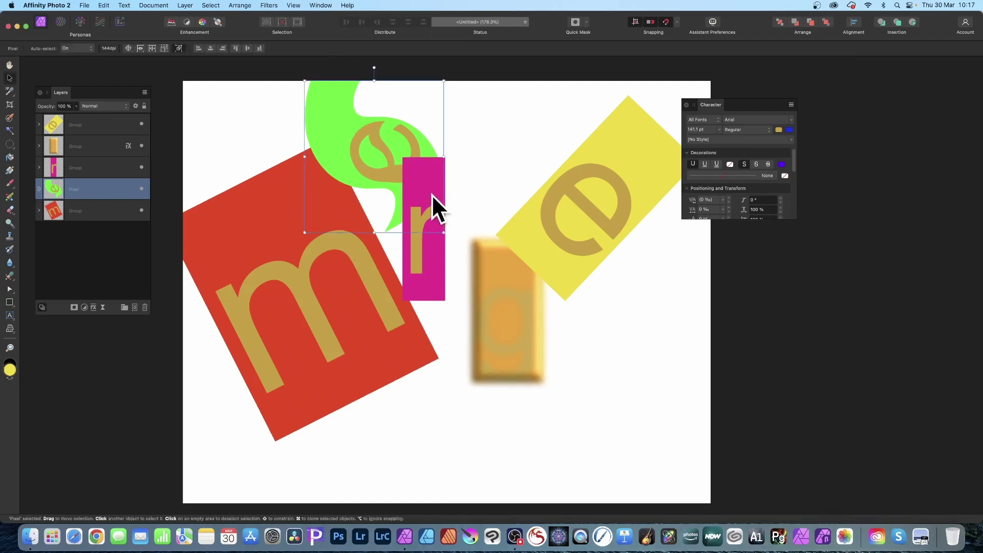
{"action": "left_click", "coordinate": [78, 166]}
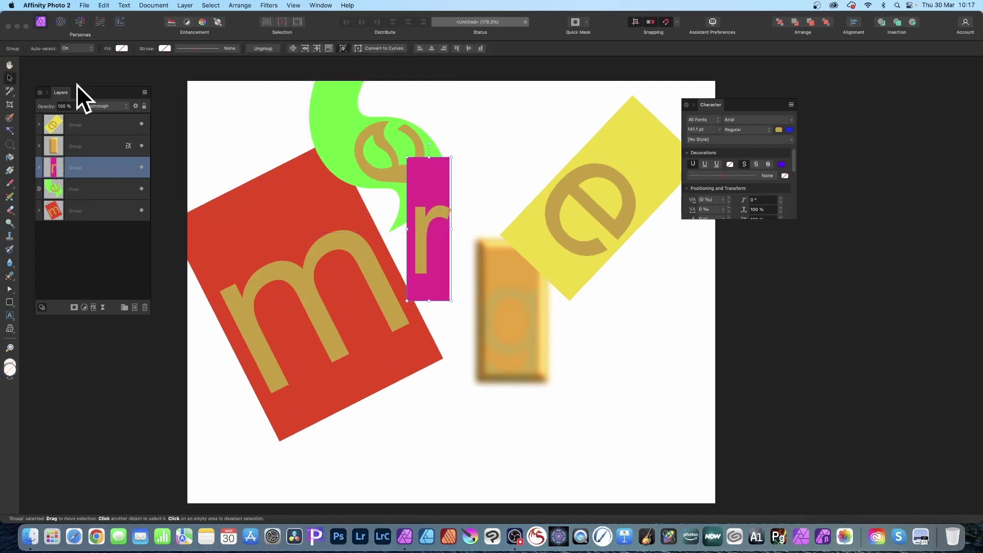
Set the magenta r tile to Difference blending, then move and enlarge it over the m tile
{"action": "left_click", "coordinate": [112, 105]}
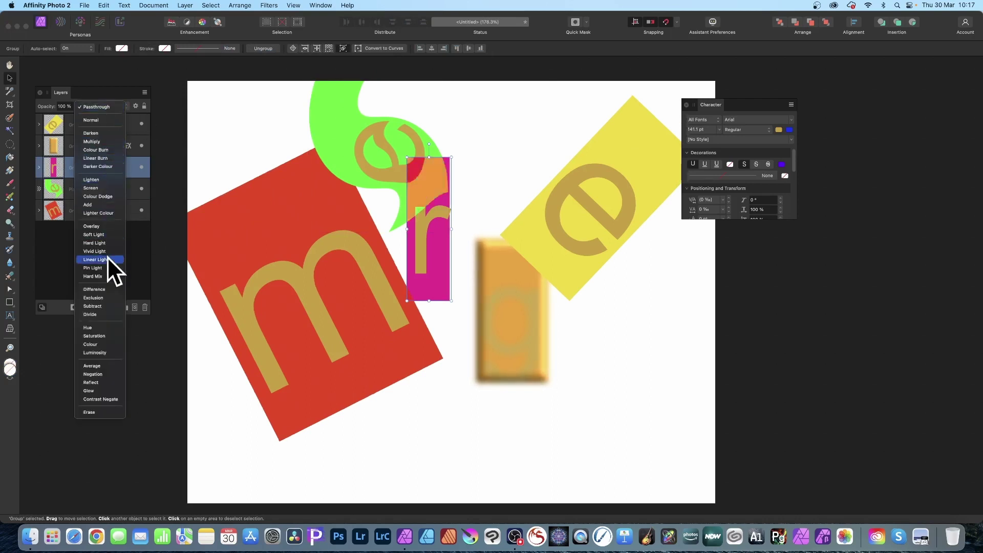
{"action": "left_click", "coordinate": [97, 290]}
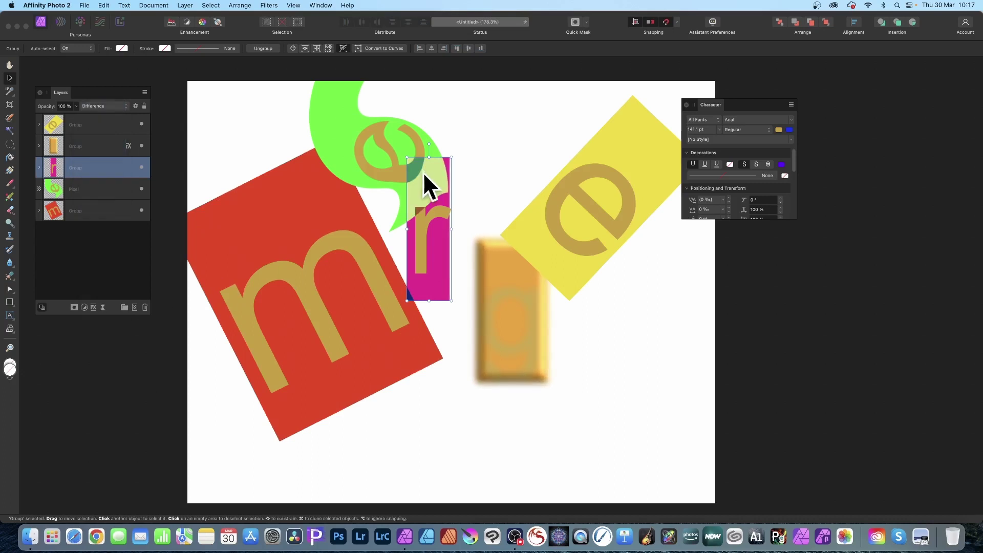
{"action": "left_click_drag", "start_coordinate": [424, 268], "coordinate": [333, 223]}
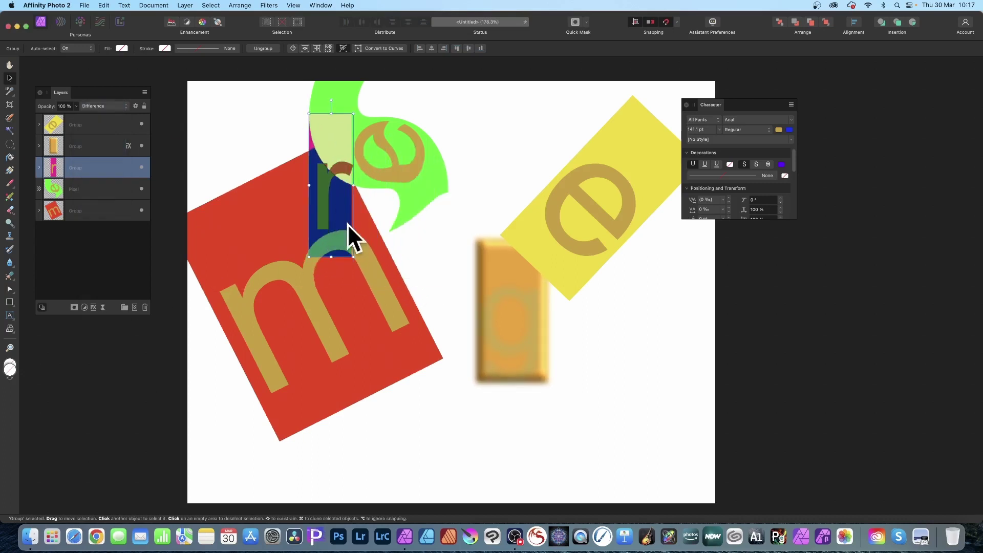
{"action": "left_click_drag", "start_coordinate": [350, 282], "coordinate": [448, 410]}
{"action": "left_click", "coordinate": [117, 124]}
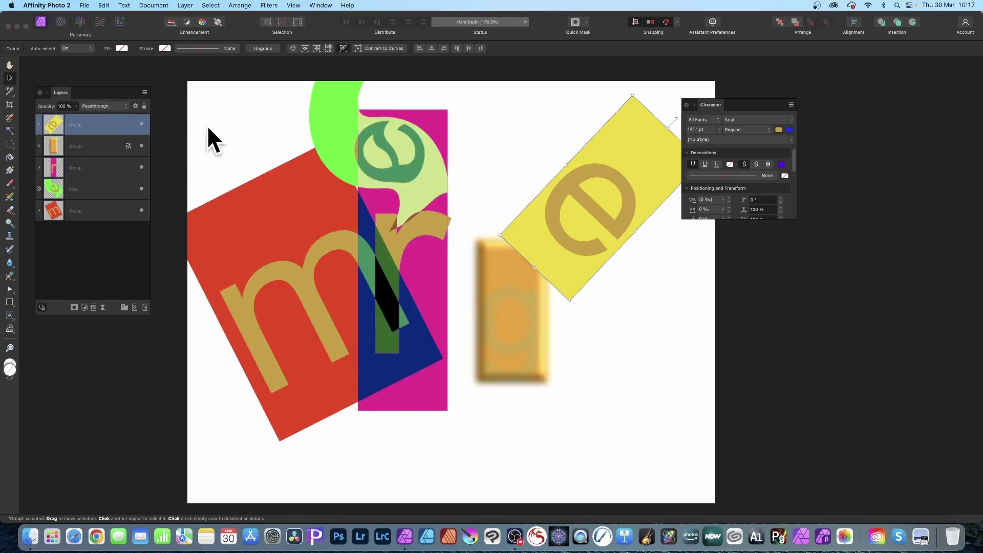
Add a Black & White adjustment layer and drag it down the layer stack toward the m group
{"action": "left_click", "coordinate": [187, 5]}
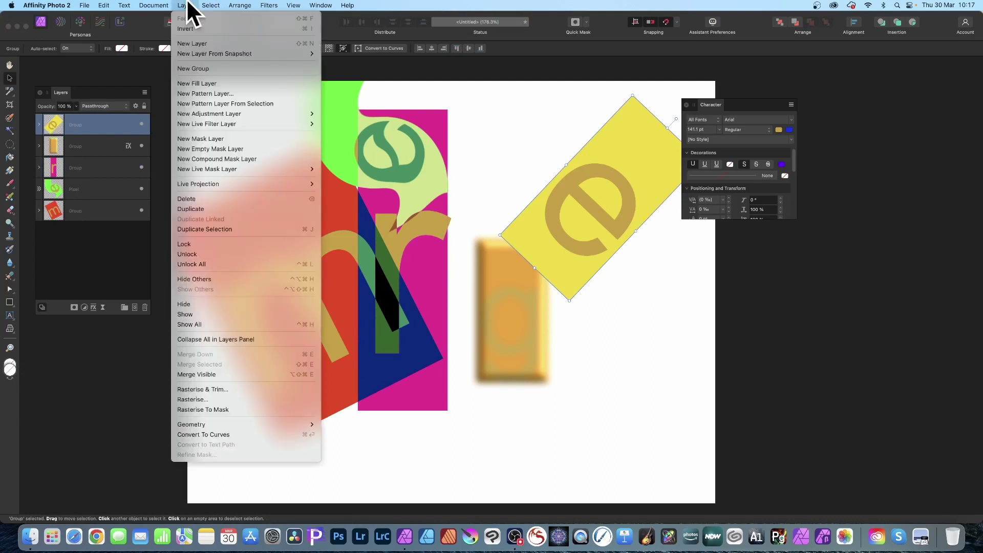
{"action": "mouse_move", "coordinate": [214, 114]}
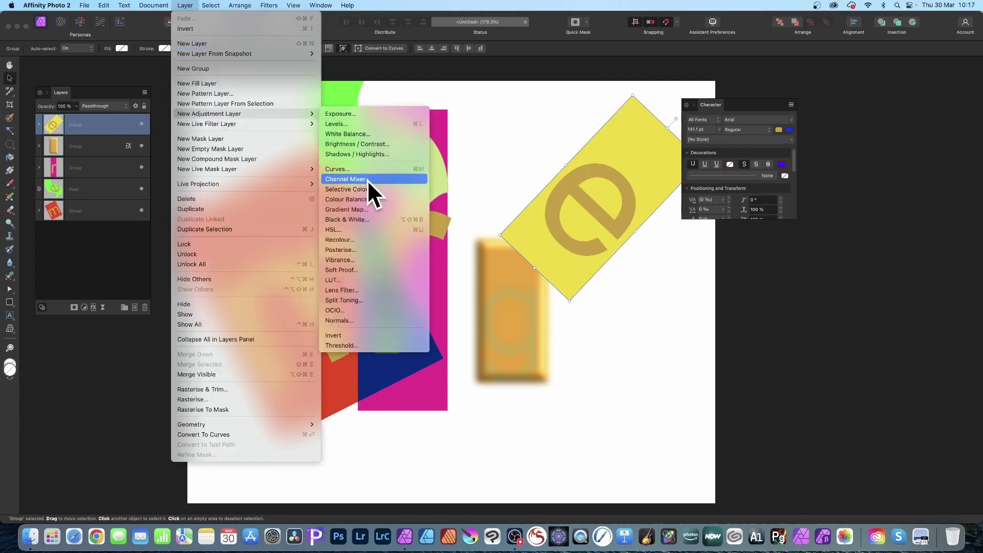
{"action": "left_click", "coordinate": [367, 218]}
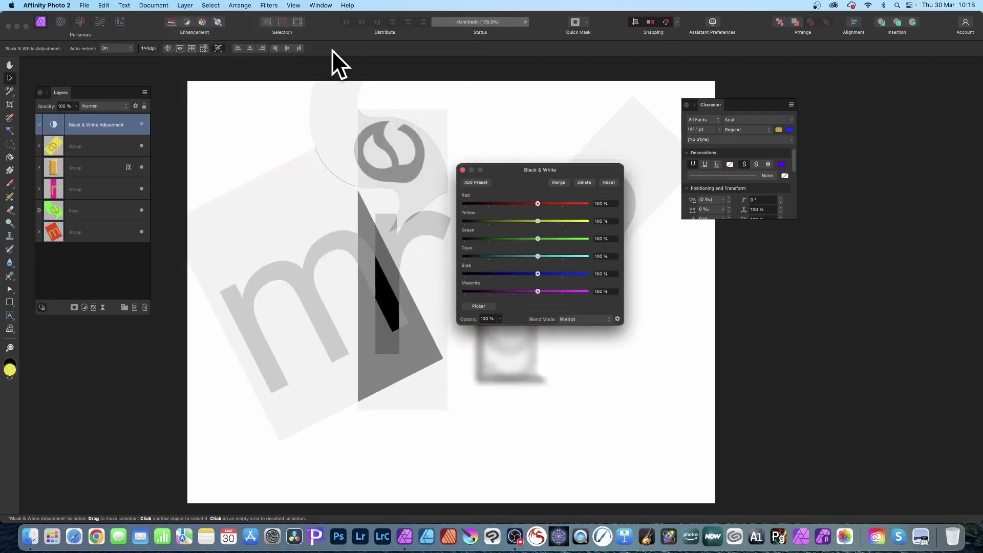
{"action": "left_click", "coordinate": [463, 170]}
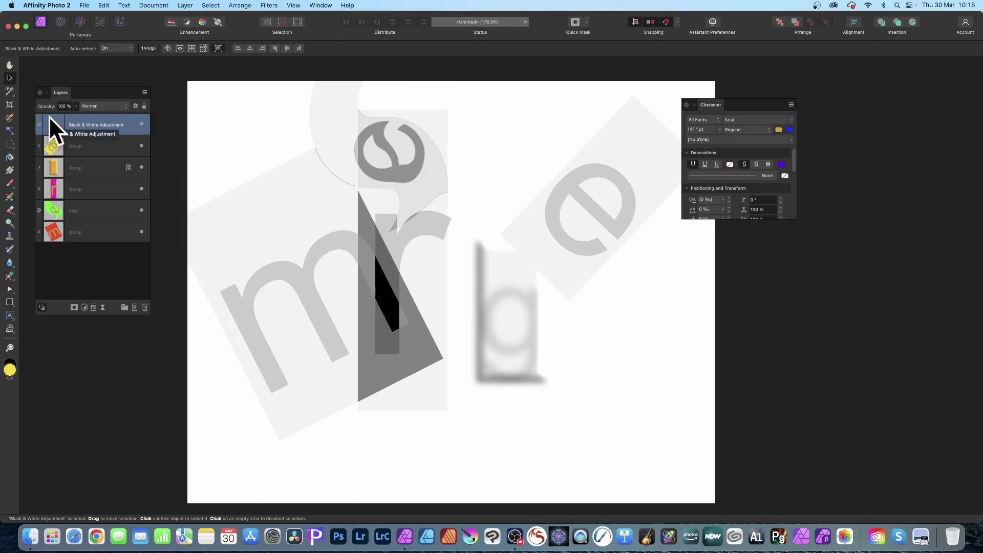
{"action": "left_click_drag", "start_coordinate": [51, 117], "coordinate": [55, 228]}
Nest Black & White inside the m group and add a live Twirl: angle 356.4°, radius 472.6 px
{"action": "left_click", "coordinate": [39, 210]}
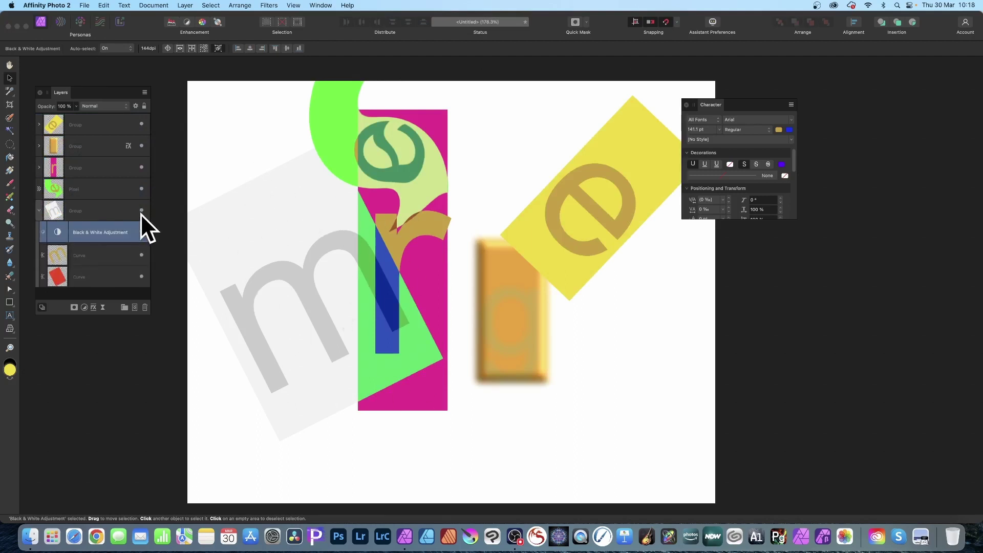
{"action": "left_click", "coordinate": [71, 213]}
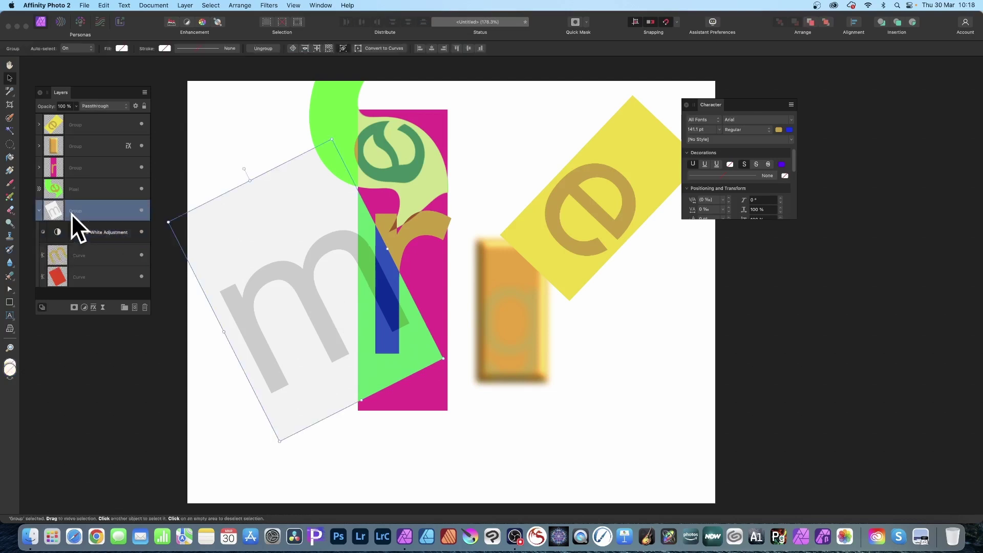
{"action": "left_click", "coordinate": [186, 6]}
{"action": "mouse_move", "coordinate": [204, 124]}
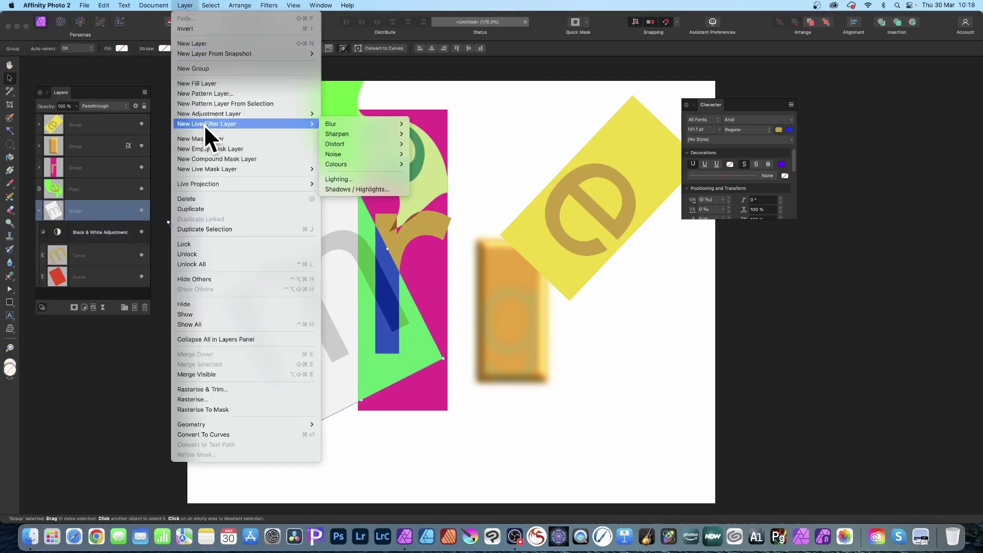
{"action": "mouse_move", "coordinate": [368, 144]}
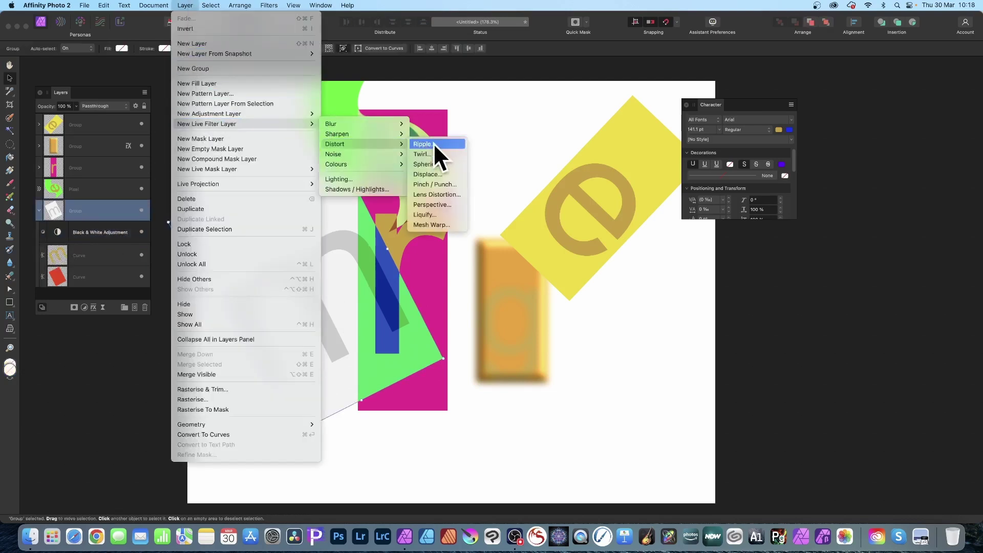
{"action": "left_click", "coordinate": [423, 151]}
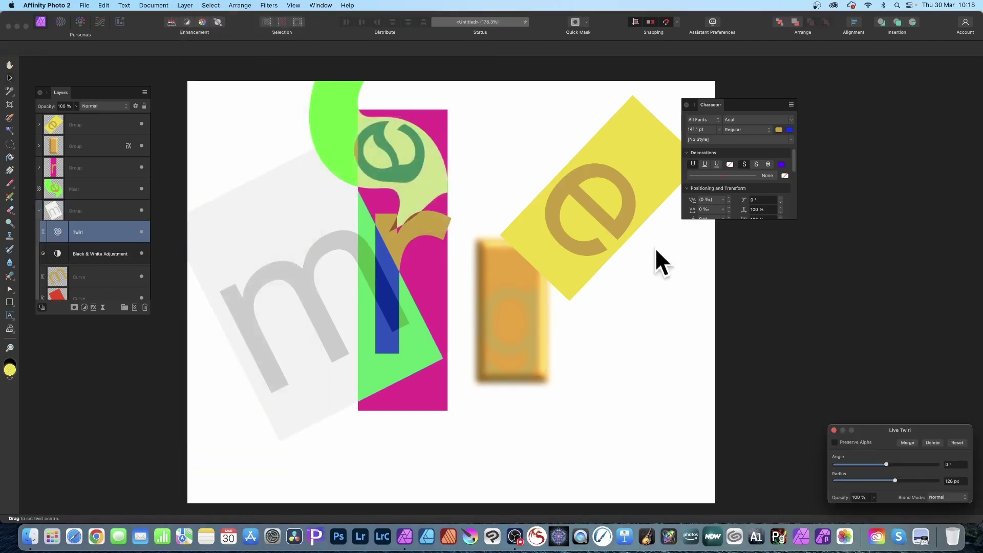
{"action": "left_click_drag", "start_coordinate": [867, 443], "coordinate": [344, 173]}
{"action": "left_click_drag", "start_coordinate": [410, 211], "coordinate": [404, 208]}
{"action": "left_click", "coordinate": [311, 161]}
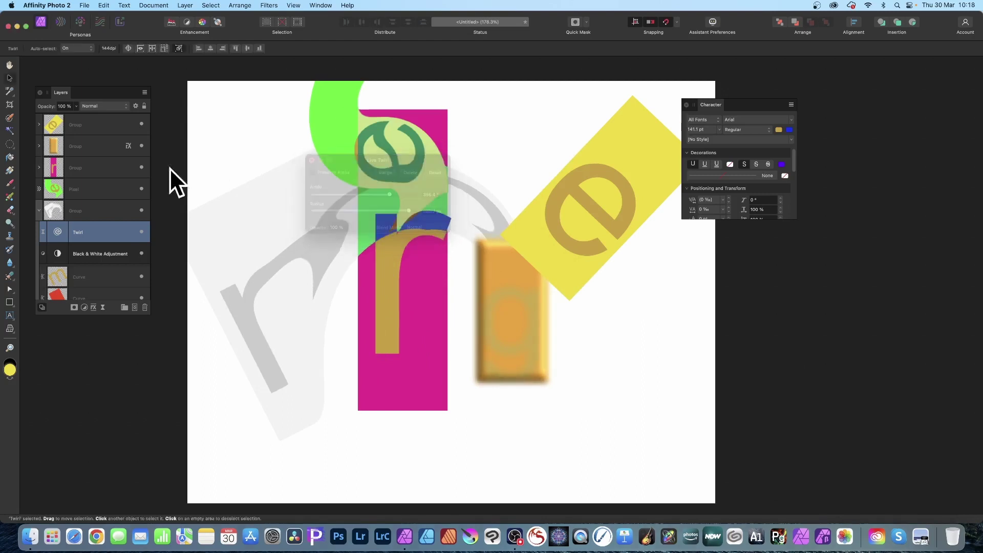